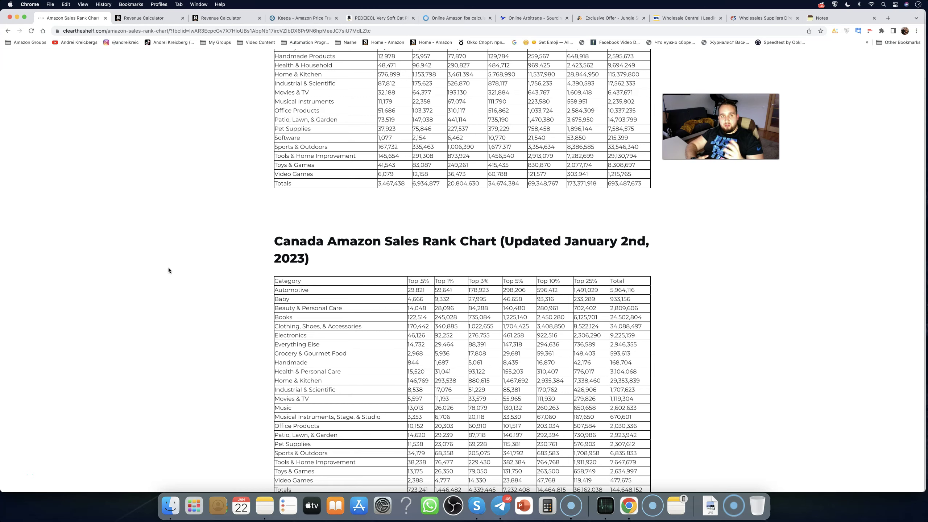
pyautogui.scroll(6, 169, 268)
pyautogui.scroll(6, 168, 268)
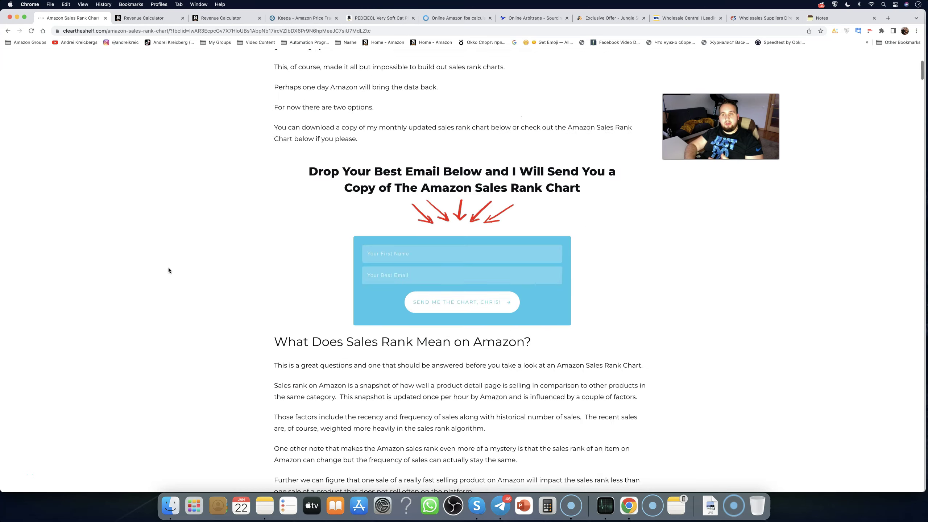
pyautogui.scroll(3, 169, 267)
pyautogui.scroll(5, 172, 277)
pyautogui.scroll(5, 173, 276)
pyautogui.scroll(2, 173, 276)
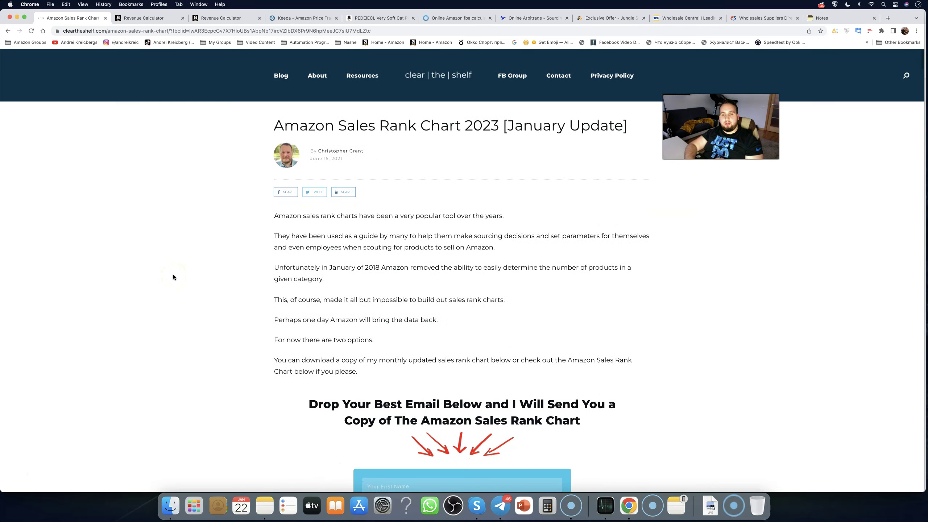
pyautogui.scroll(-1, 176, 274)
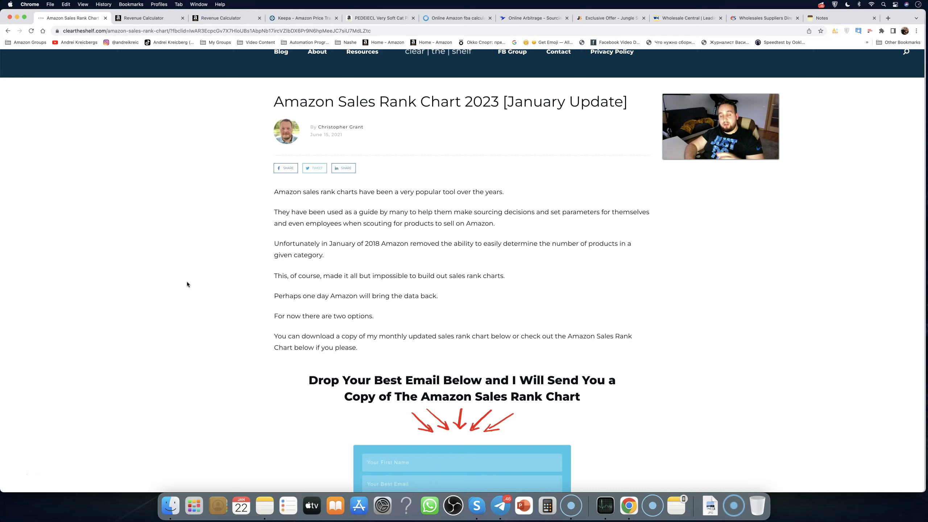
pyautogui.scroll(1, 208, 272)
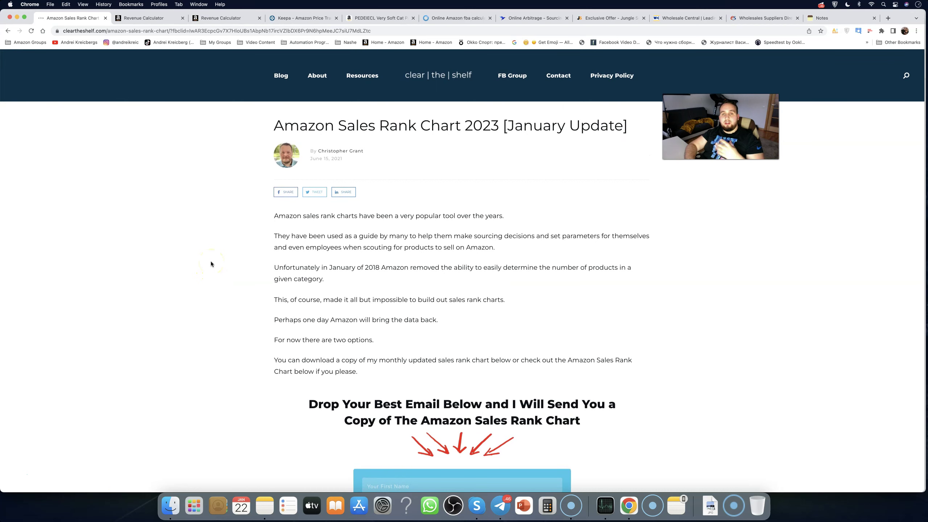
pyautogui.scroll(-1, 210, 261)
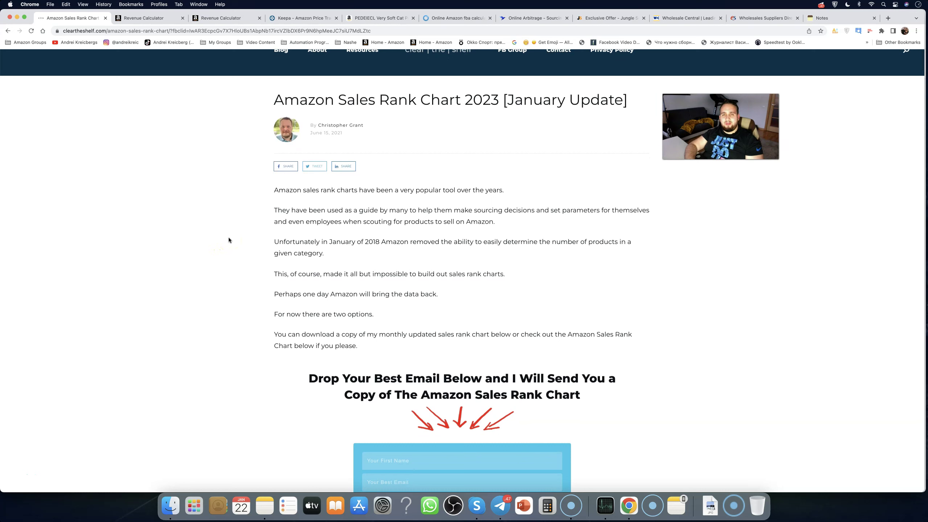
pyautogui.scroll(1, 229, 238)
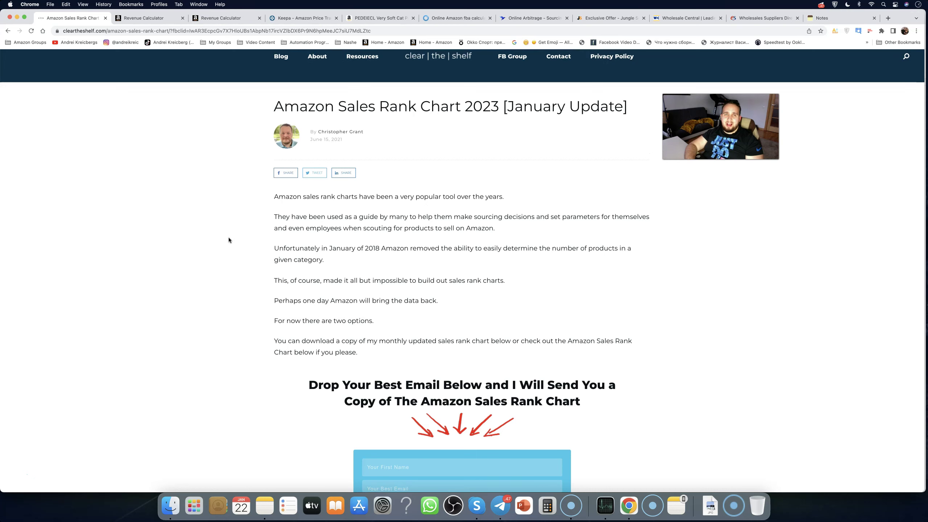
pyautogui.scroll(-1, 229, 237)
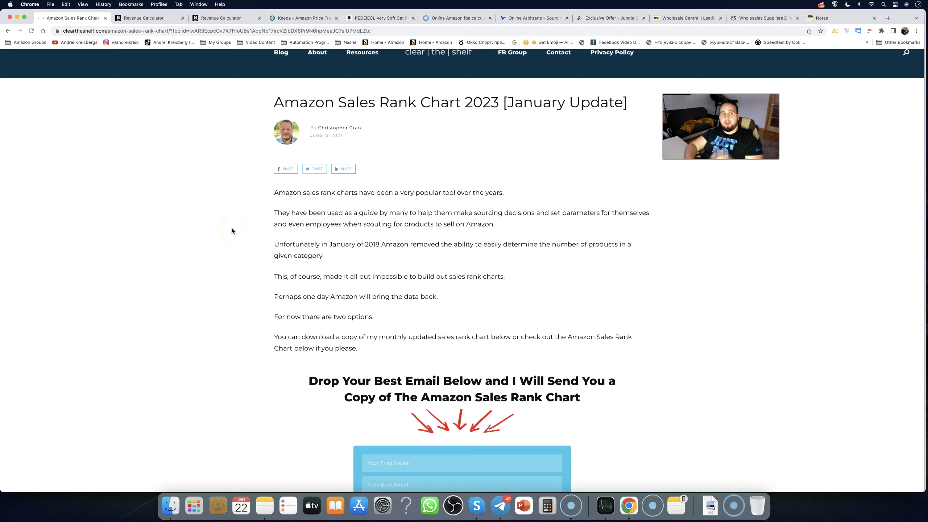
pyautogui.scroll(2, 232, 231)
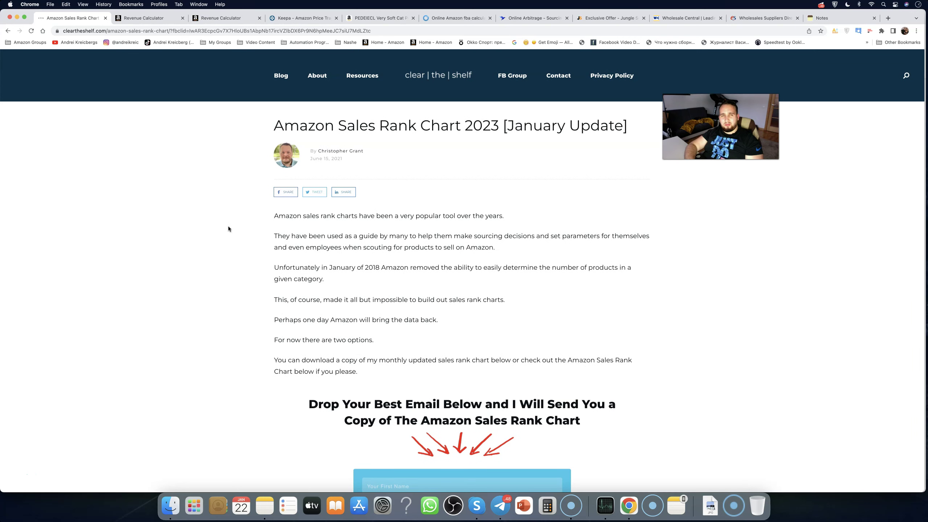
pyautogui.scroll(-2, 228, 227)
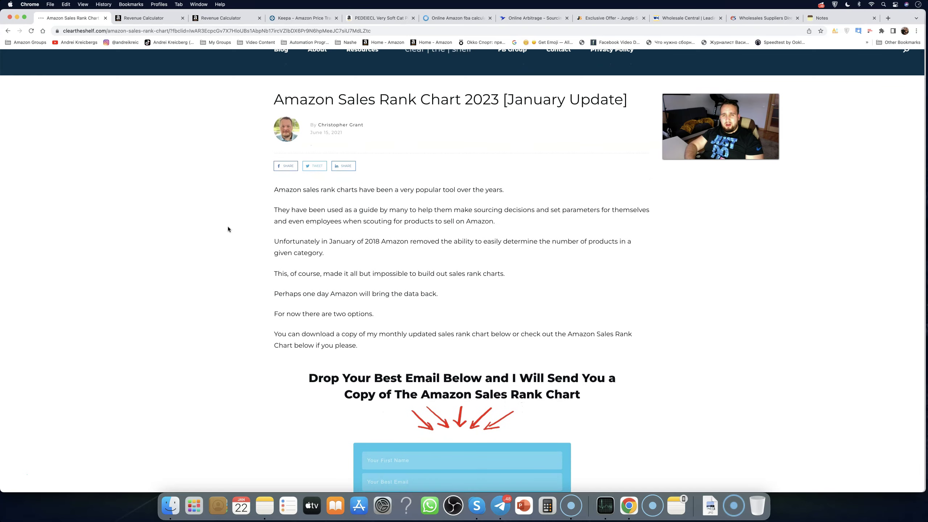
pyautogui.scroll(-3, 228, 225)
pyautogui.scroll(-5, 229, 225)
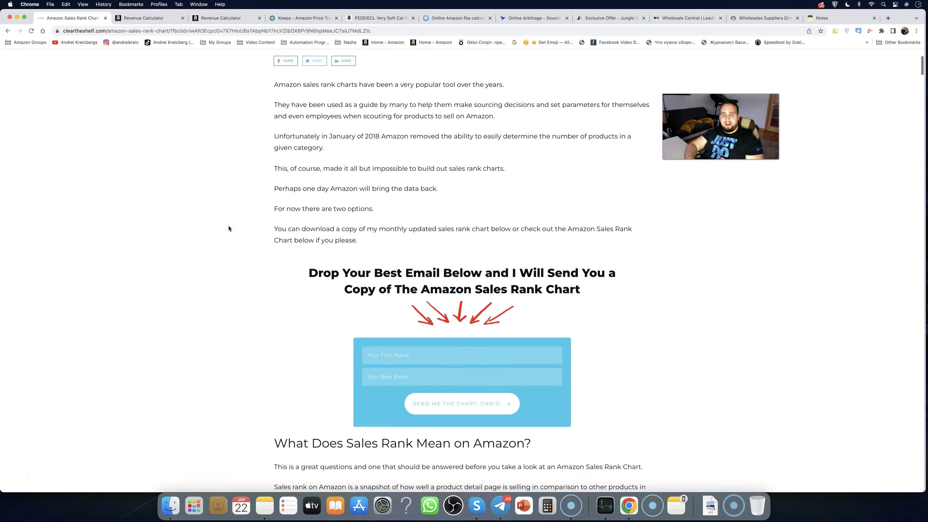
pyautogui.scroll(-6, 229, 225)
pyautogui.scroll(-4, 228, 226)
pyautogui.scroll(-3, 229, 225)
pyautogui.scroll(-2, 229, 225)
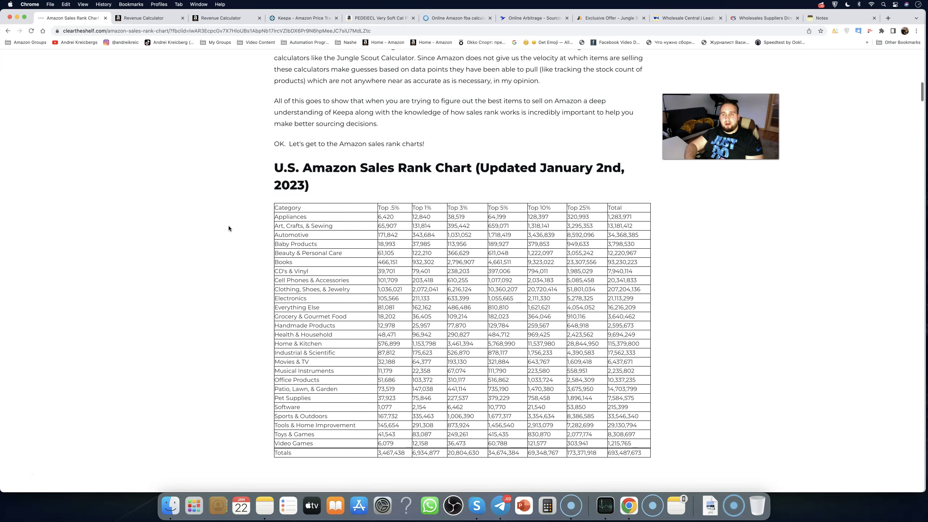
pyautogui.scroll(-2, 228, 225)
pyautogui.scroll(-5, 229, 226)
pyautogui.scroll(-4, 229, 226)
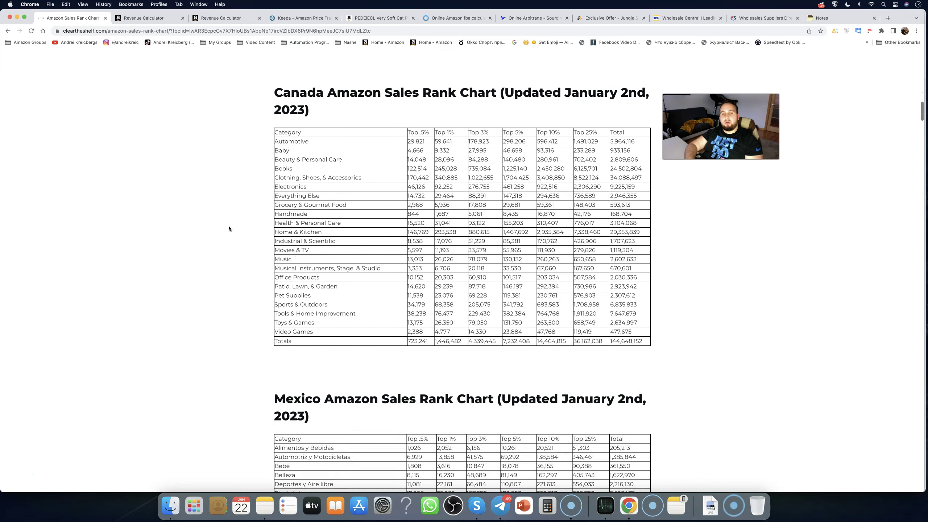
pyautogui.scroll(-4, 228, 225)
pyautogui.scroll(-5, 229, 226)
pyautogui.scroll(-5, 229, 225)
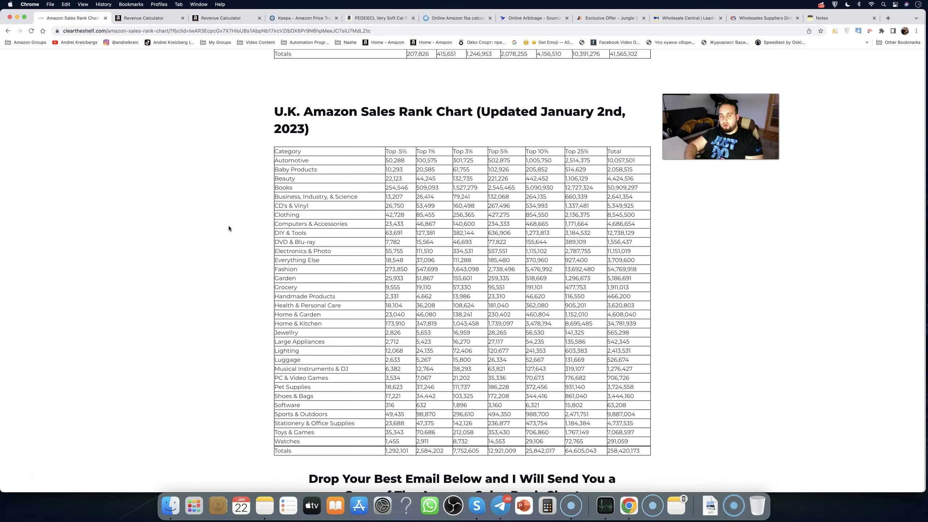
pyautogui.scroll(3, 228, 226)
pyautogui.scroll(4, 228, 226)
pyautogui.scroll(-2, 228, 226)
pyautogui.scroll(-2, 228, 225)
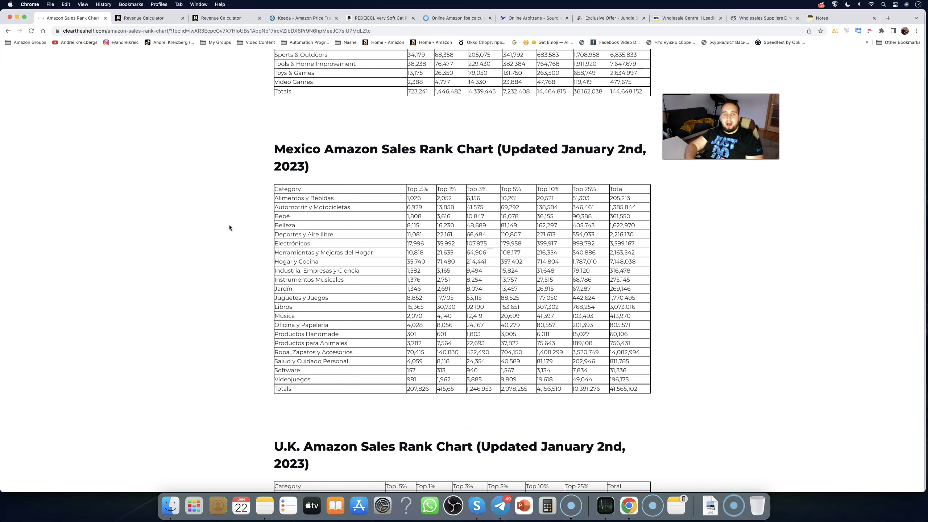
pyautogui.scroll(5, 229, 225)
pyautogui.scroll(5, 229, 225)
pyautogui.scroll(4, 229, 225)
pyautogui.scroll(3, 235, 228)
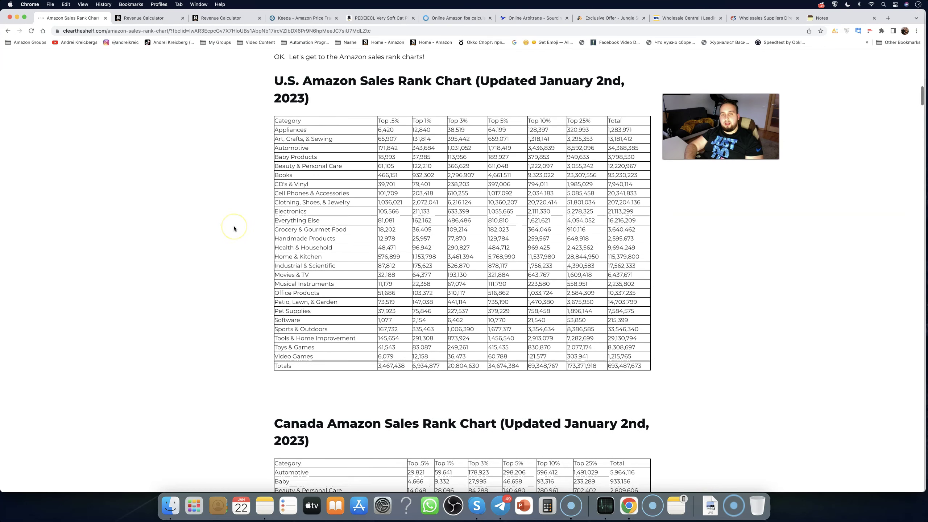
pyautogui.scroll(1, 234, 228)
pyautogui.scroll(1, 234, 225)
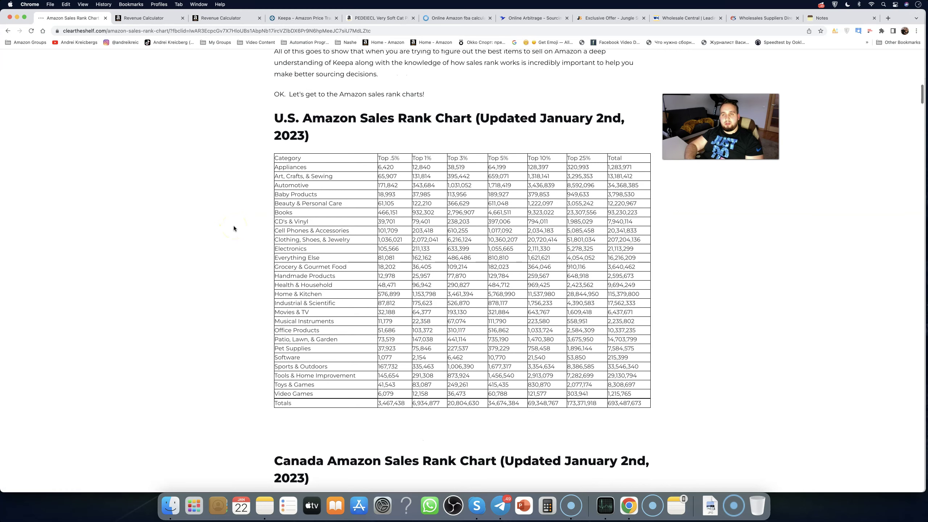
# Review the U.S. Amazon Sales Rank Chart table by category in the Clear the Shelf article.
pyautogui.click(246, 227)
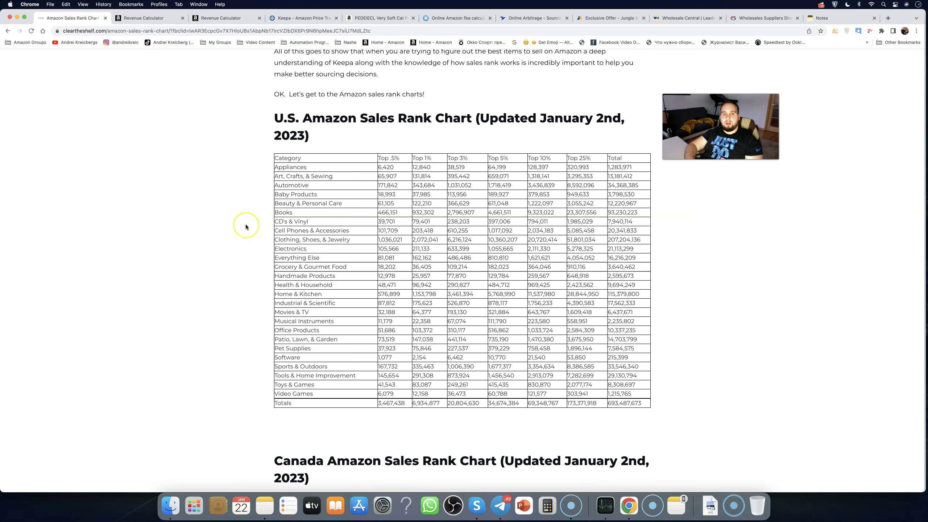
pyautogui.scroll(-2, 251, 224)
pyautogui.scroll(-1, 251, 224)
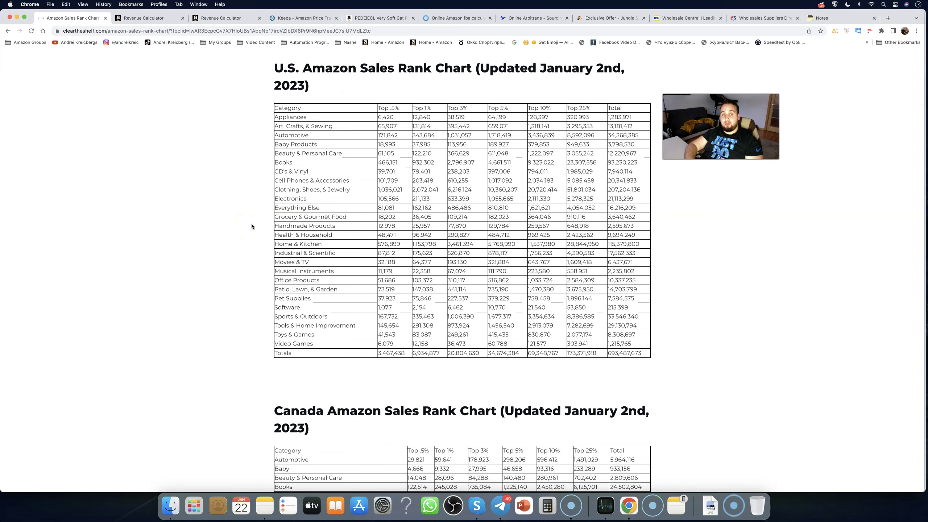
pyautogui.scroll(1, 251, 224)
pyautogui.scroll(-2, 251, 223)
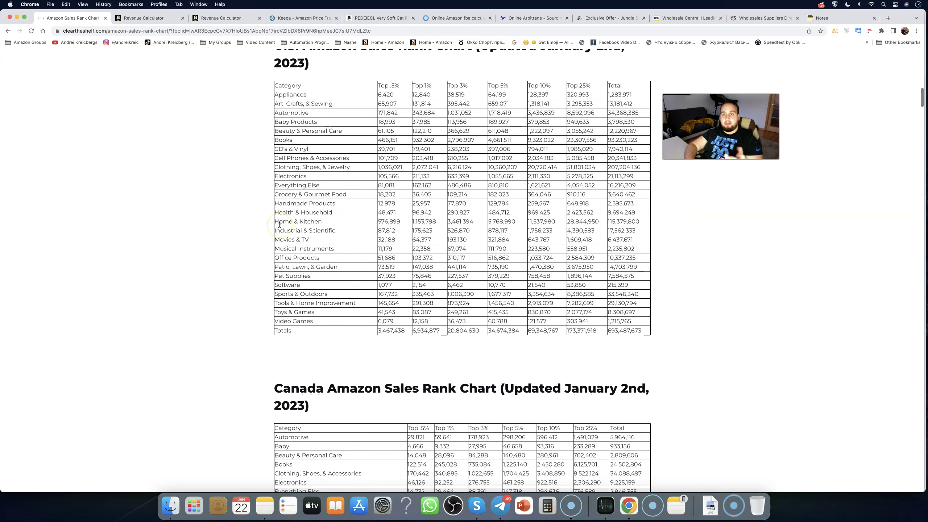
pyautogui.scroll(1, 355, 243)
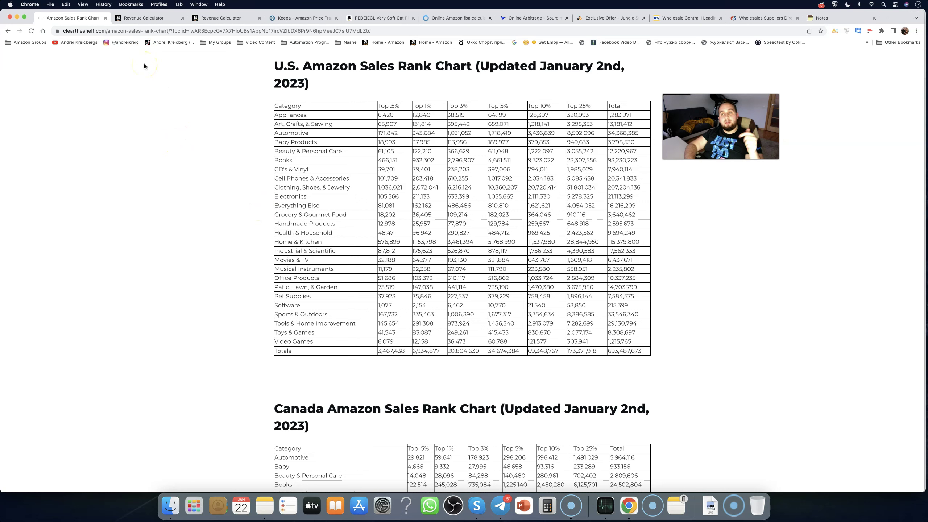
pyautogui.click(149, 18)
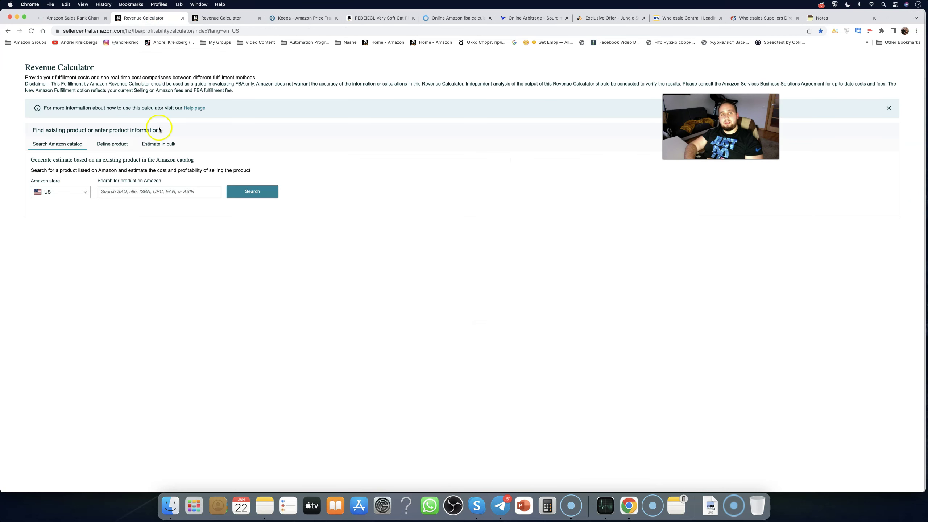
pyautogui.click(217, 18)
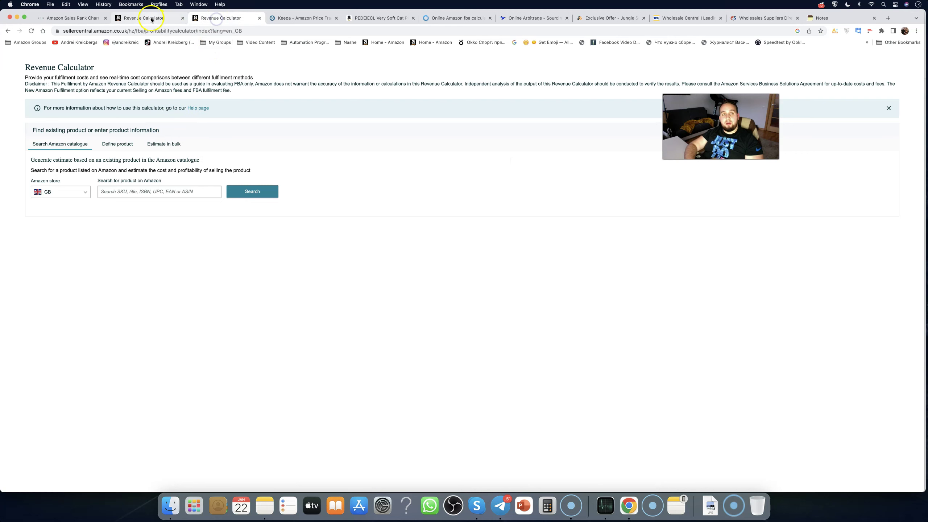
pyautogui.click(151, 19)
pyautogui.click(204, 20)
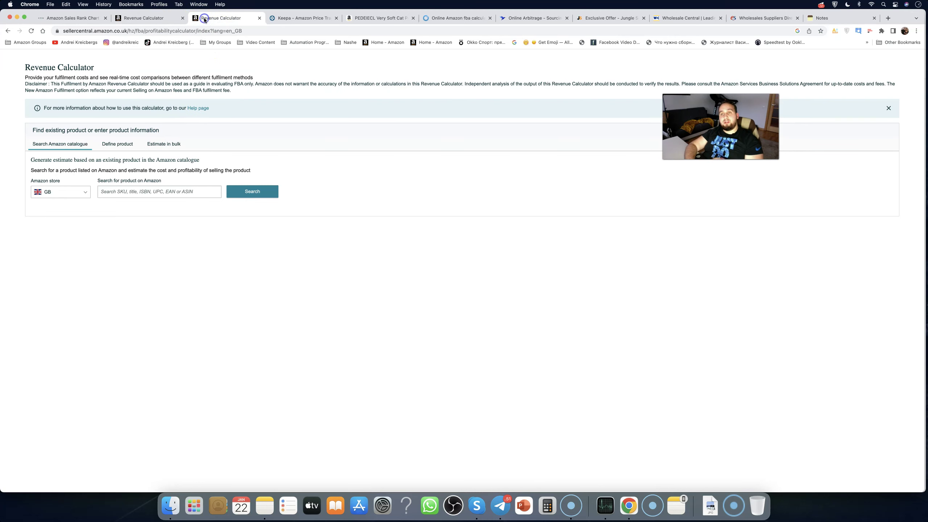
pyautogui.click(151, 21)
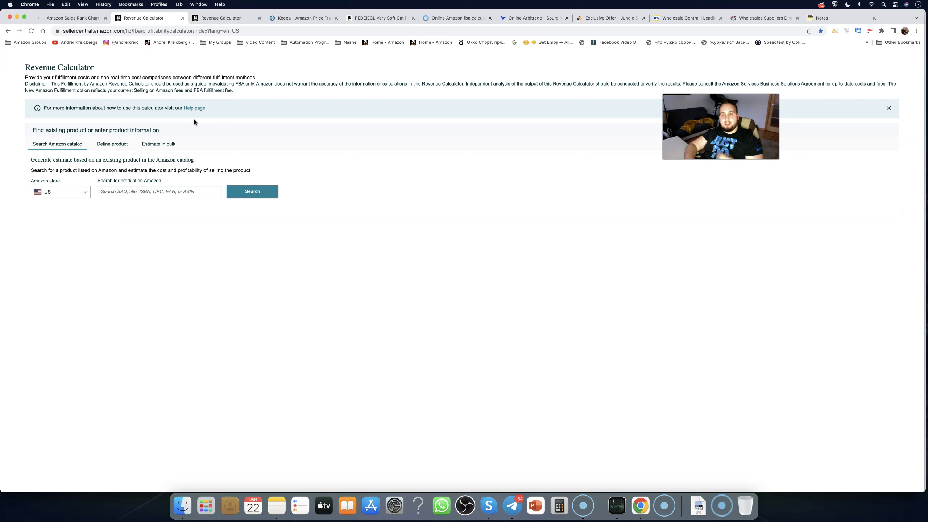
# Open and reload the PEDEIECL cat pillow listing on Amazon UK to show its Keepa charts.
pyautogui.click(279, 18)
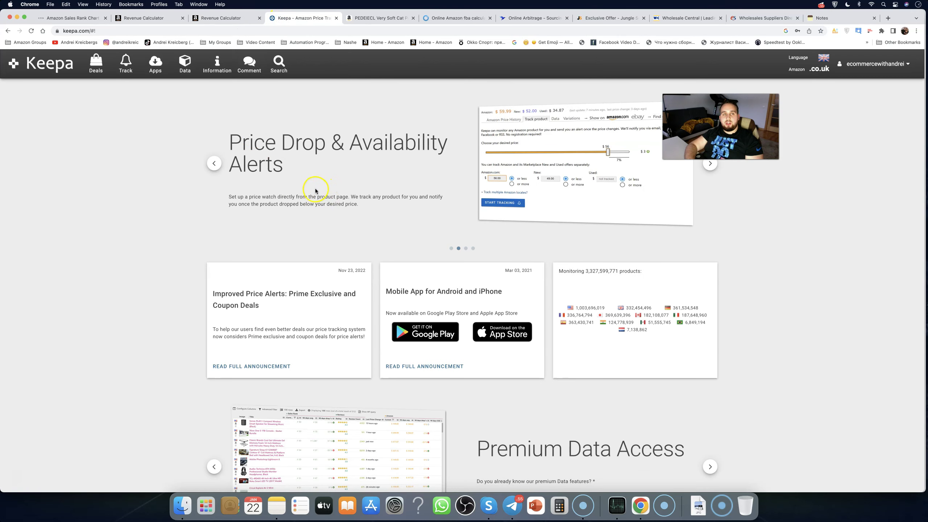
pyautogui.click(376, 18)
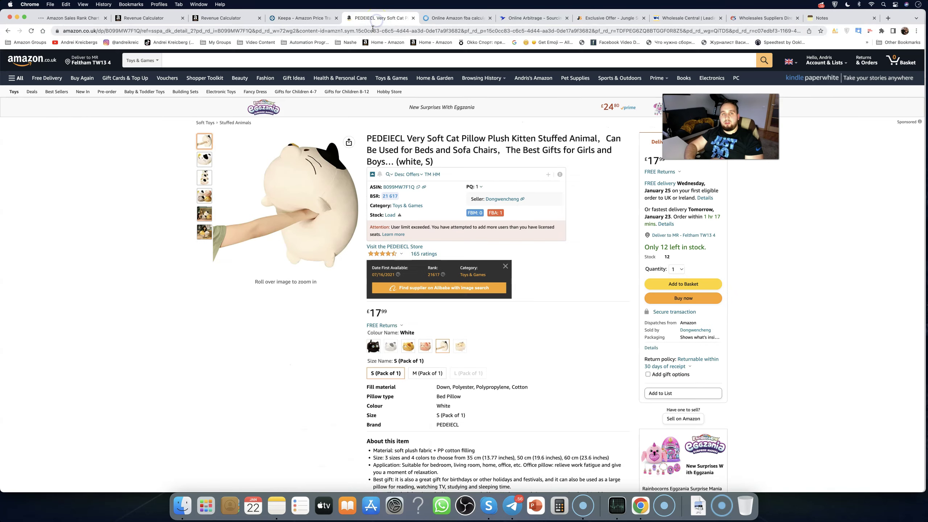
pyautogui.click(372, 31)
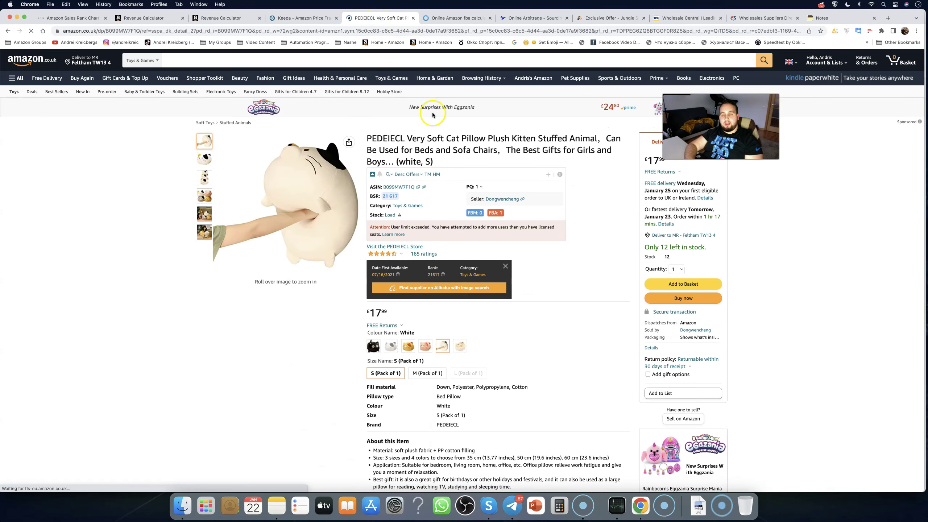
pyautogui.press('Return')
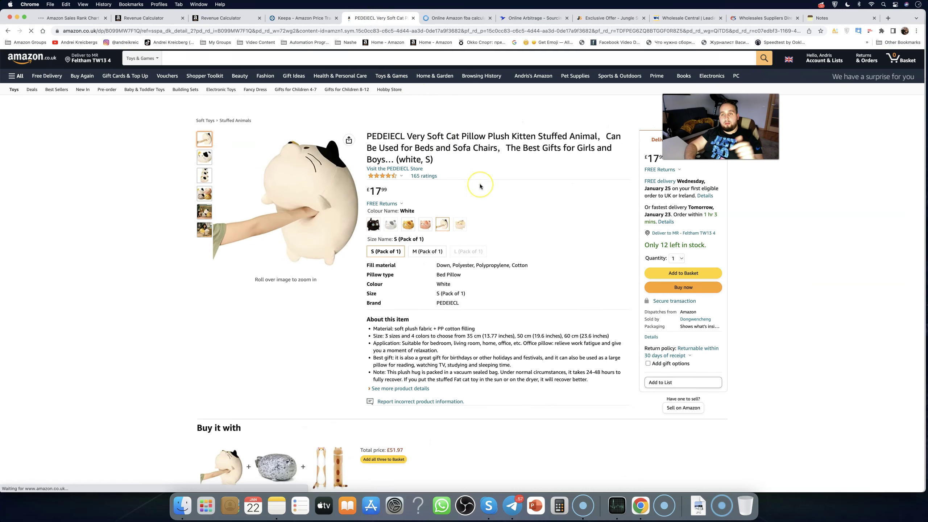
pyautogui.scroll(-2, 480, 183)
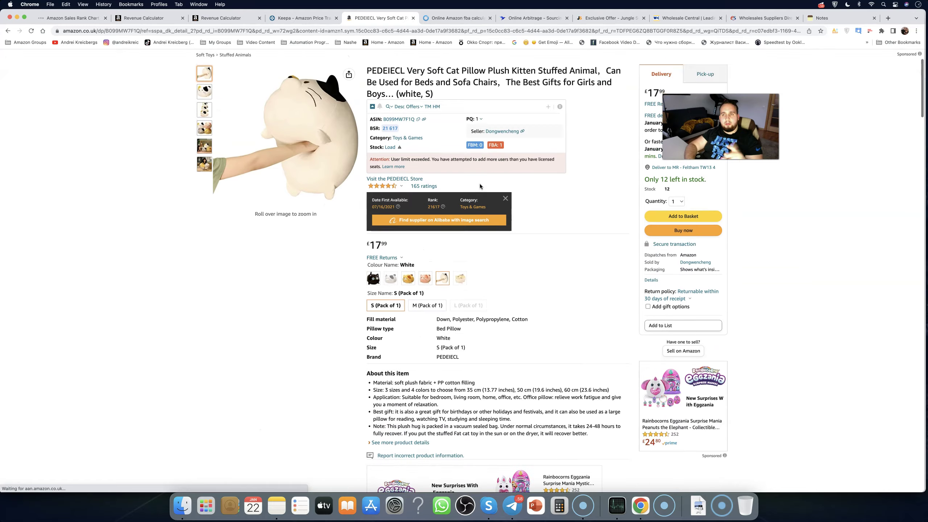
pyautogui.scroll(-5, 480, 183)
pyautogui.scroll(-5, 480, 184)
pyautogui.scroll(-5, 480, 183)
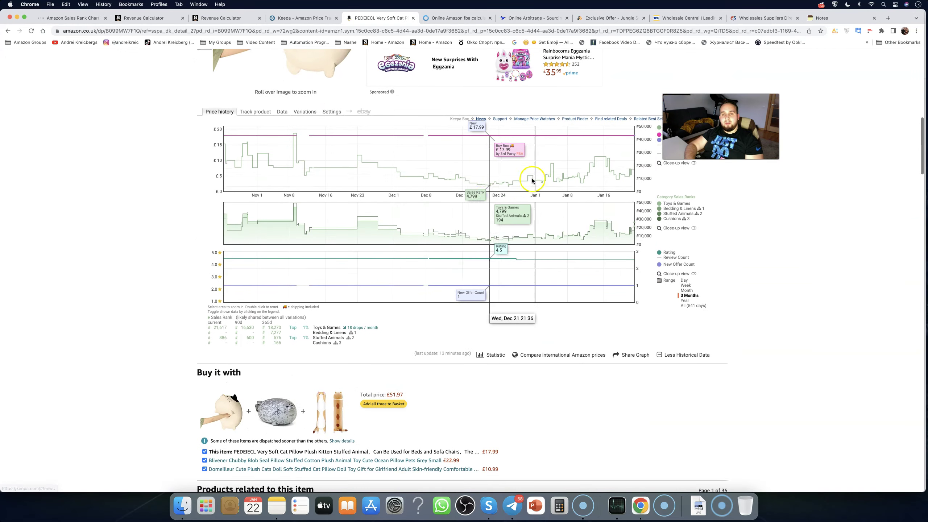
pyautogui.scroll(1, 479, 183)
pyautogui.scroll(1, 462, 193)
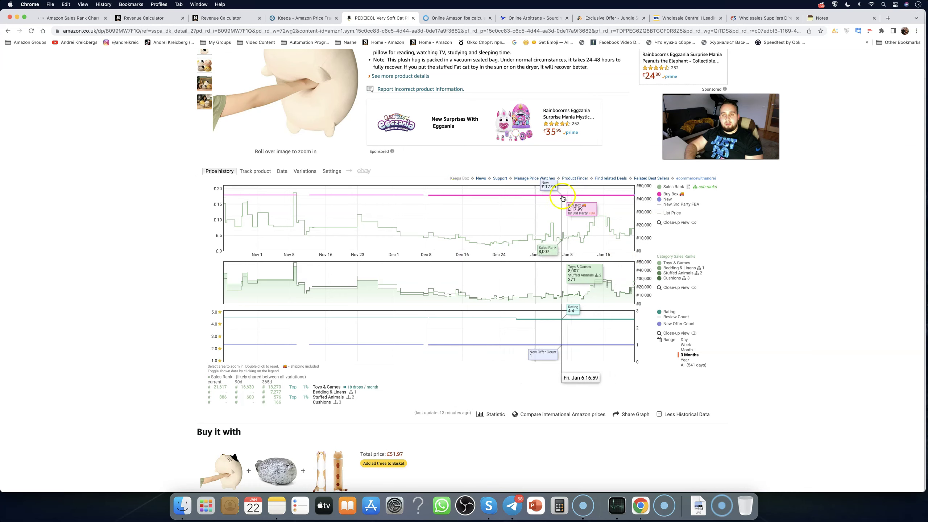
# Step Keepa's chart range through Month, 3 Months and Year, ending on All (541 days).
pyautogui.click(689, 364)
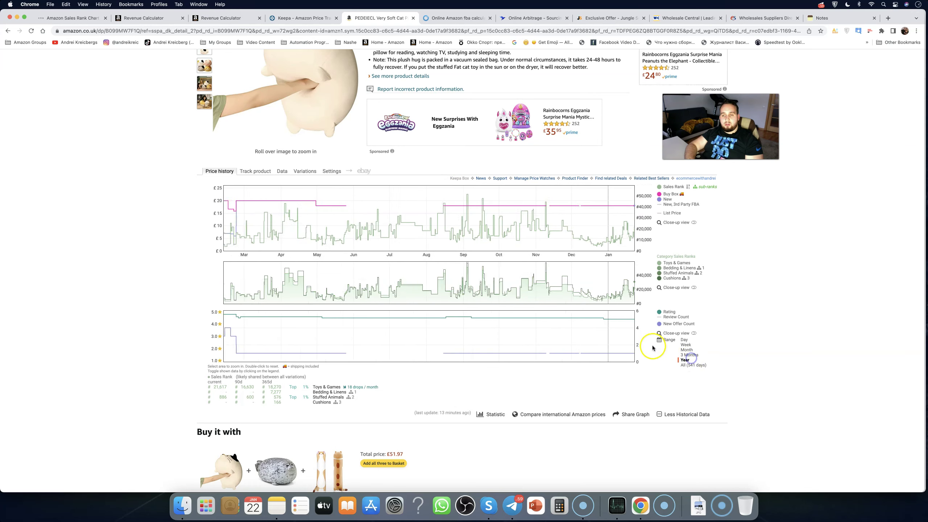
pyautogui.click(686, 357)
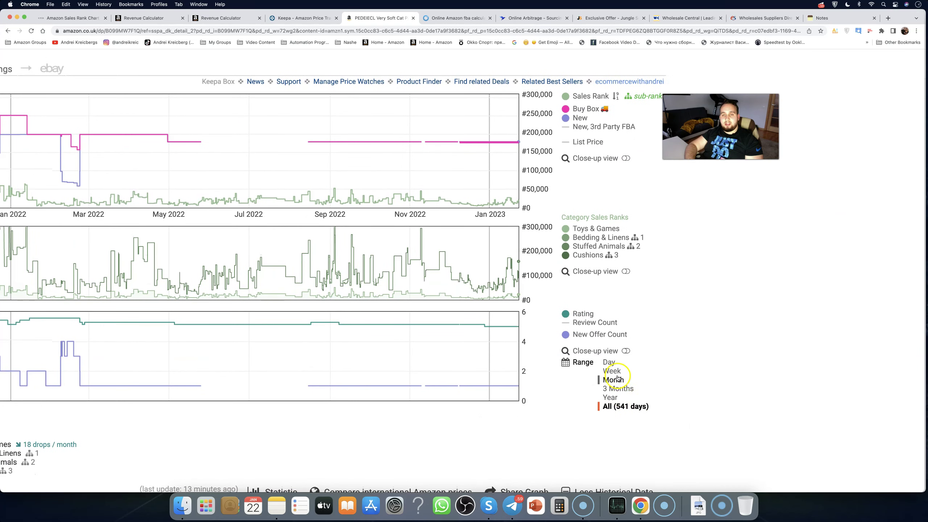
pyautogui.scroll(1, 612, 379)
pyautogui.click(613, 405)
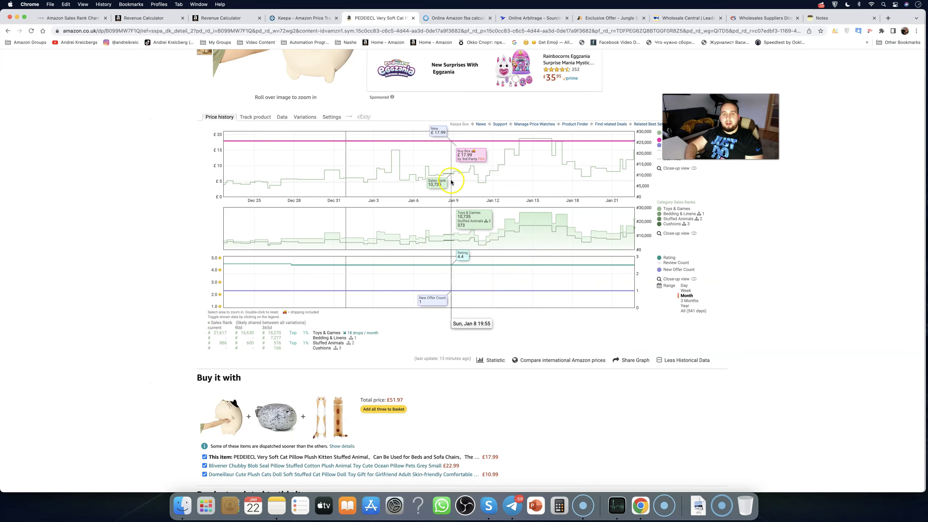
pyautogui.click(685, 304)
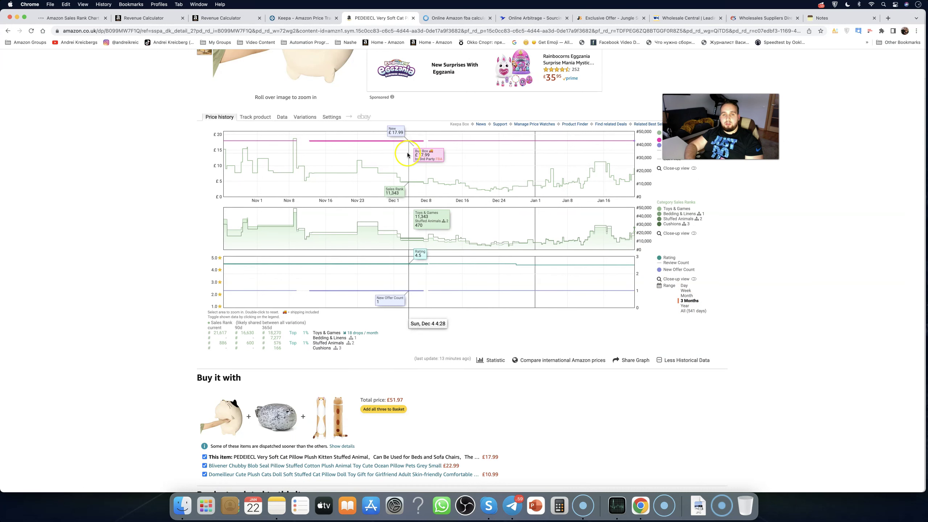
pyautogui.moveTo(410, 154)
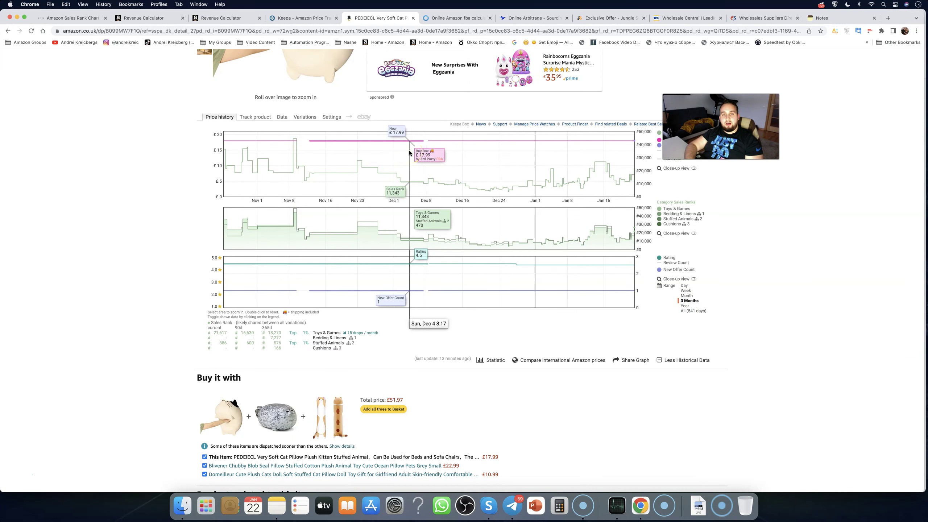
pyautogui.click(684, 306)
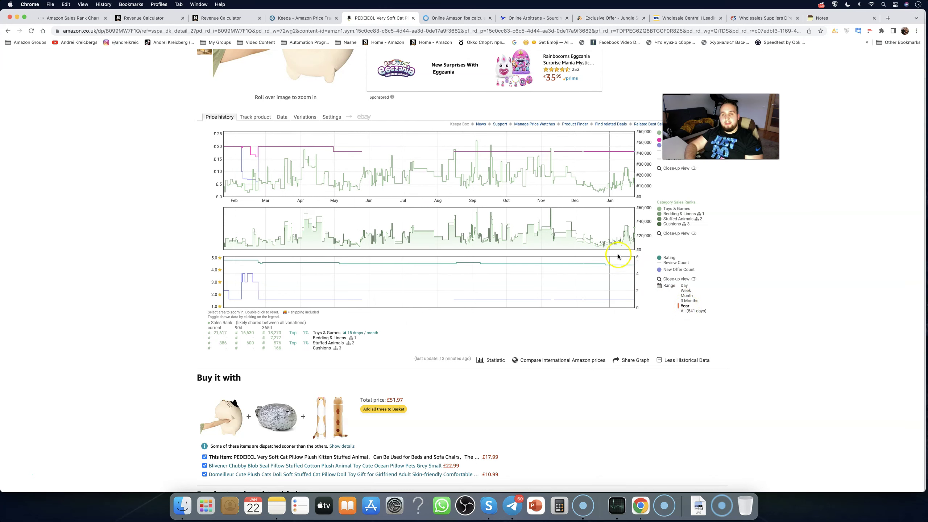
pyautogui.scroll(1, 541, 195)
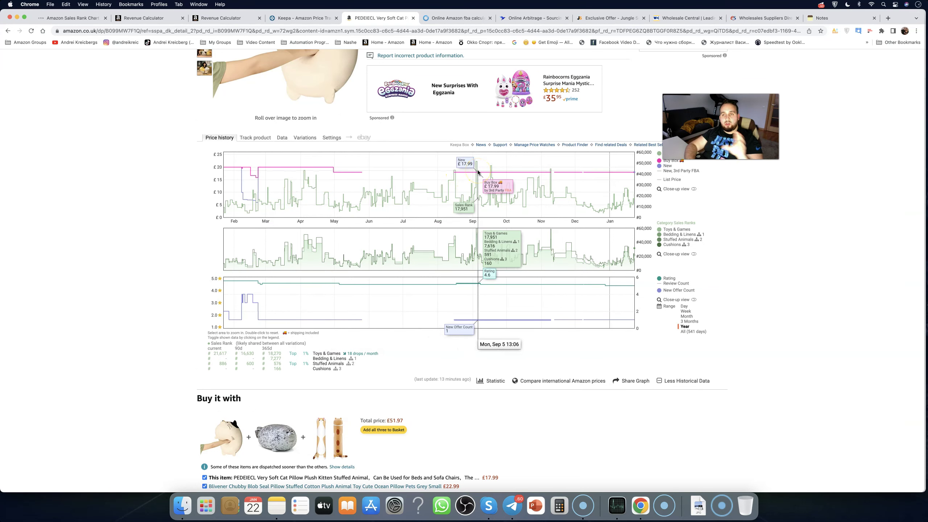
pyautogui.click(690, 332)
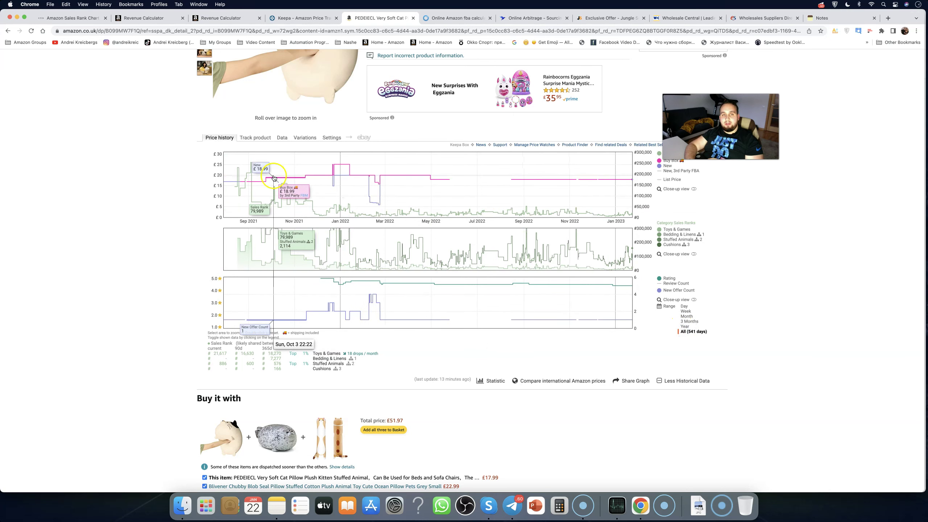
# Enlarge Keepa's Data table and check Buy Box statistics: Dongwencheng winning 100% at £17.99.
pyautogui.click(284, 138)
pyautogui.press('super+plus')
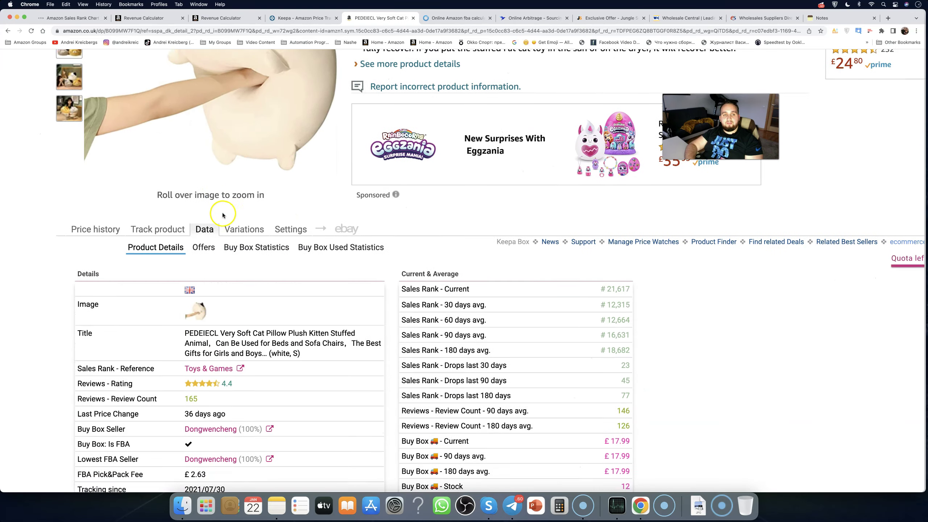
pyautogui.scroll(-3, 223, 215)
pyautogui.scroll(-3, 355, 218)
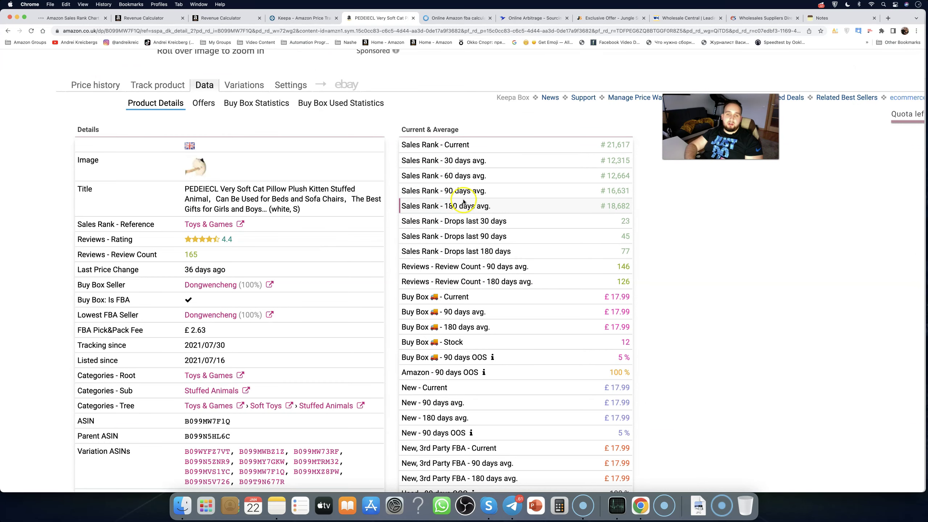
pyautogui.scroll(-2, 464, 204)
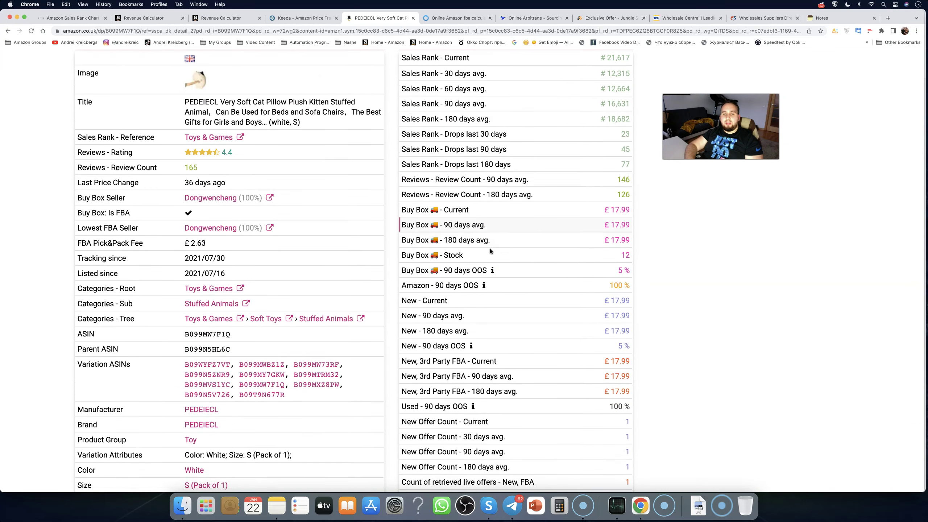
pyautogui.scroll(-3, 491, 250)
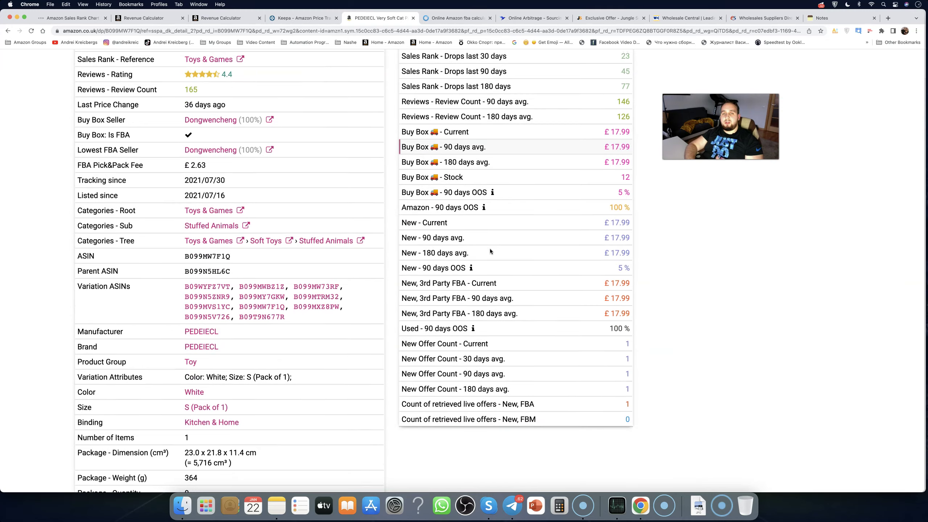
pyautogui.scroll(3, 490, 250)
pyautogui.scroll(3, 490, 250)
pyautogui.scroll(1, 490, 251)
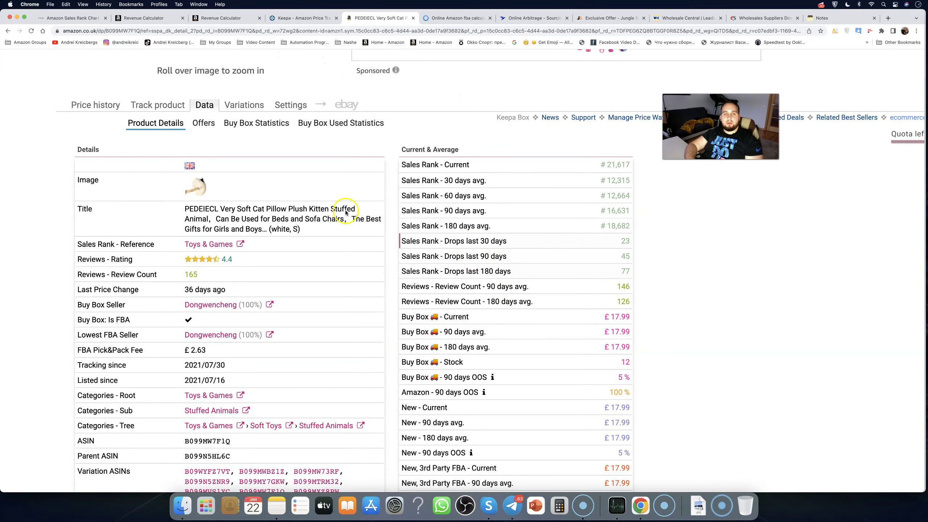
pyautogui.click(254, 124)
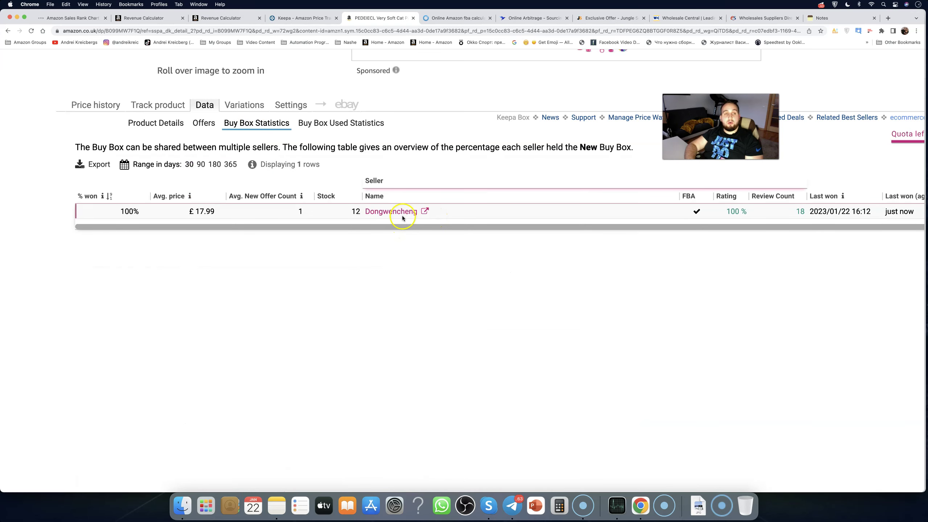
pyautogui.scroll(2, 395, 216)
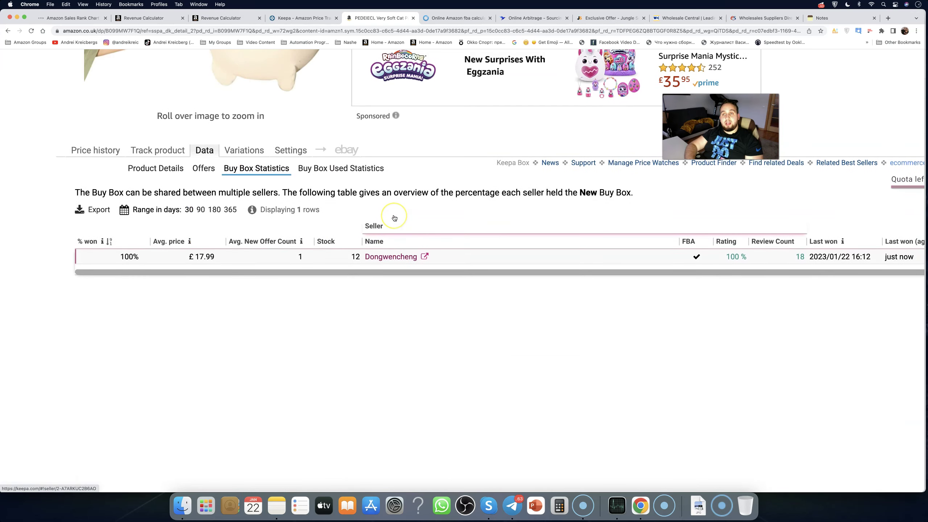
pyautogui.scroll(1, 395, 217)
pyautogui.scroll(-2, 395, 216)
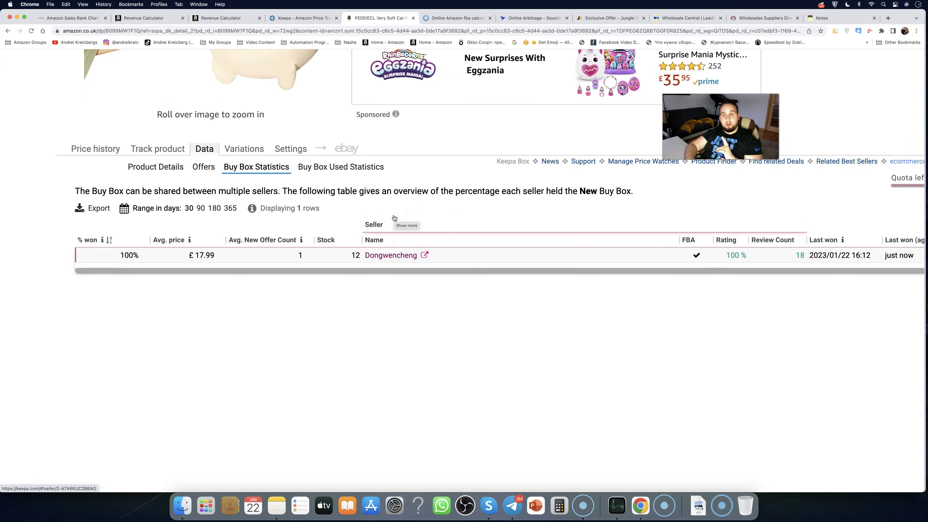
pyautogui.scroll(-1, 394, 216)
pyautogui.scroll(2, 371, 213)
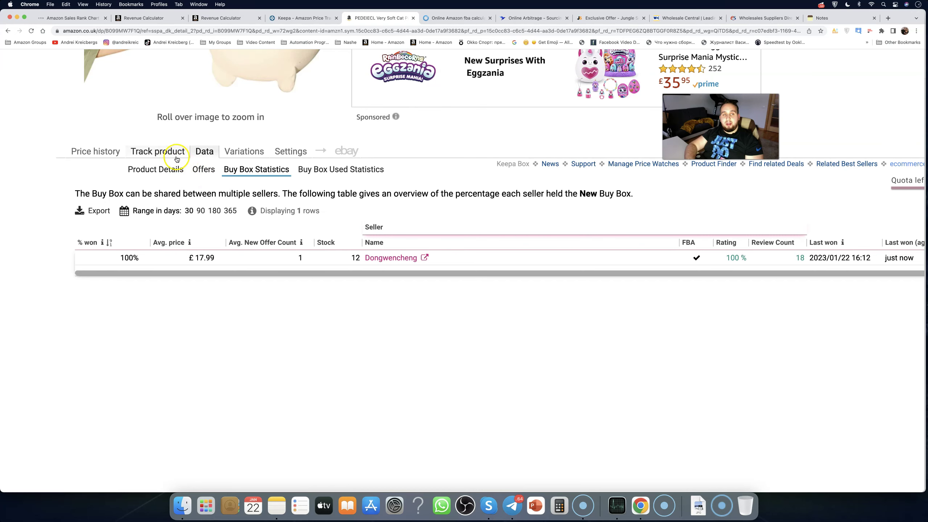
# Look at Keepa's Track product and Variations views, then return to Price history at normal zoom.
pyautogui.click(157, 151)
pyautogui.click(244, 151)
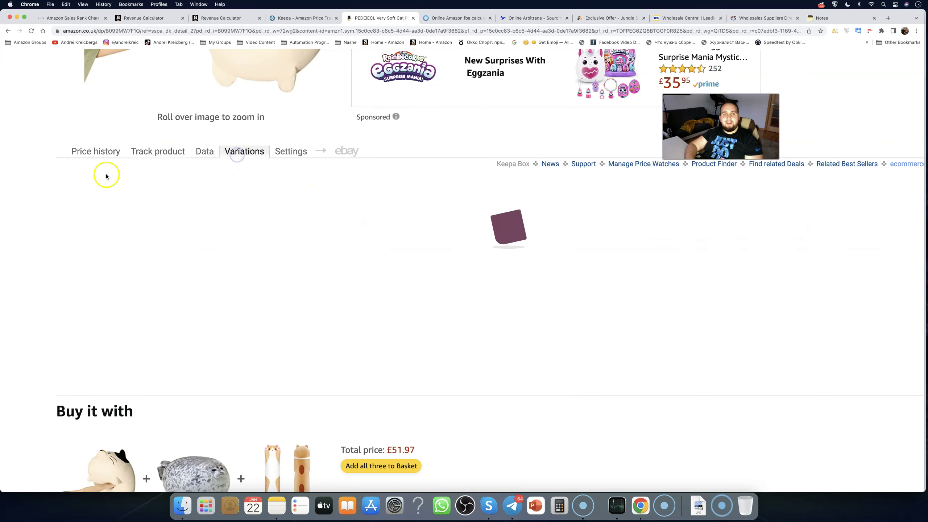
pyautogui.click(96, 151)
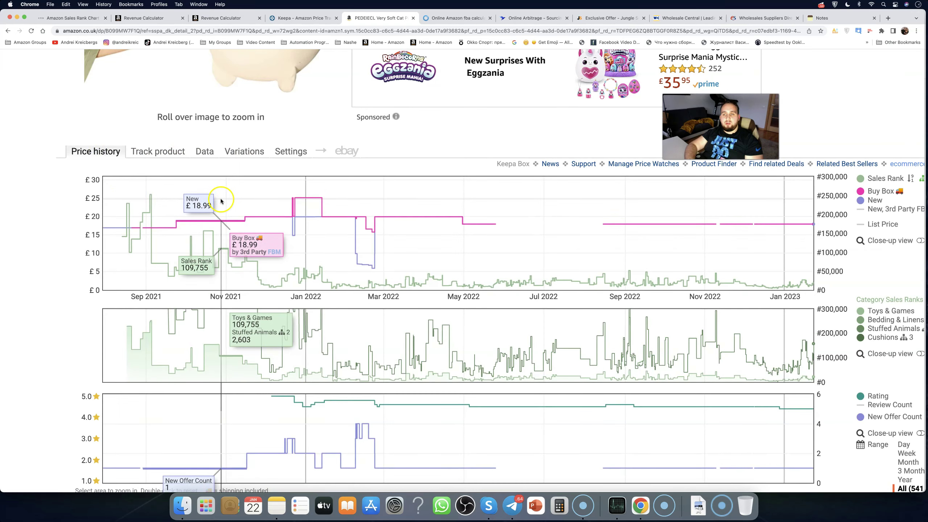
pyautogui.press('super+minus')
pyautogui.scroll(5, 507, 228)
pyautogui.scroll(8, 509, 228)
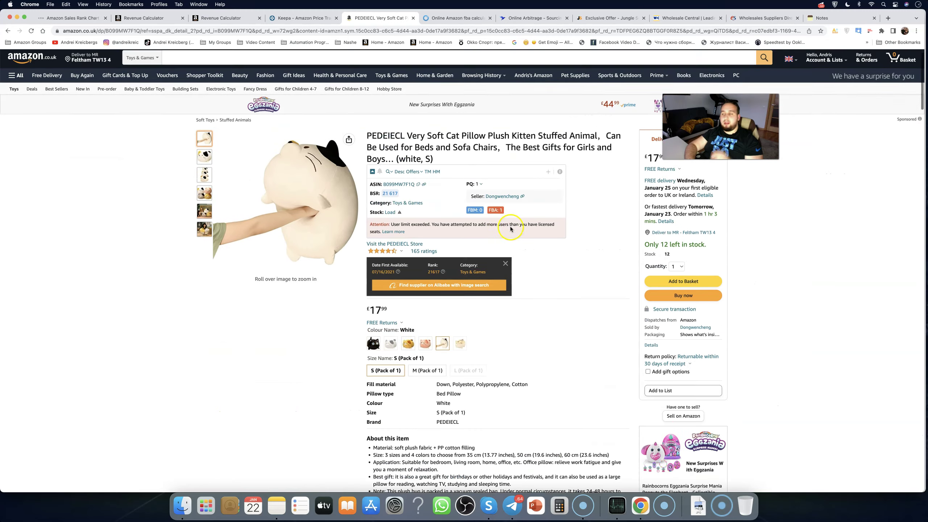
pyautogui.scroll(4, 509, 228)
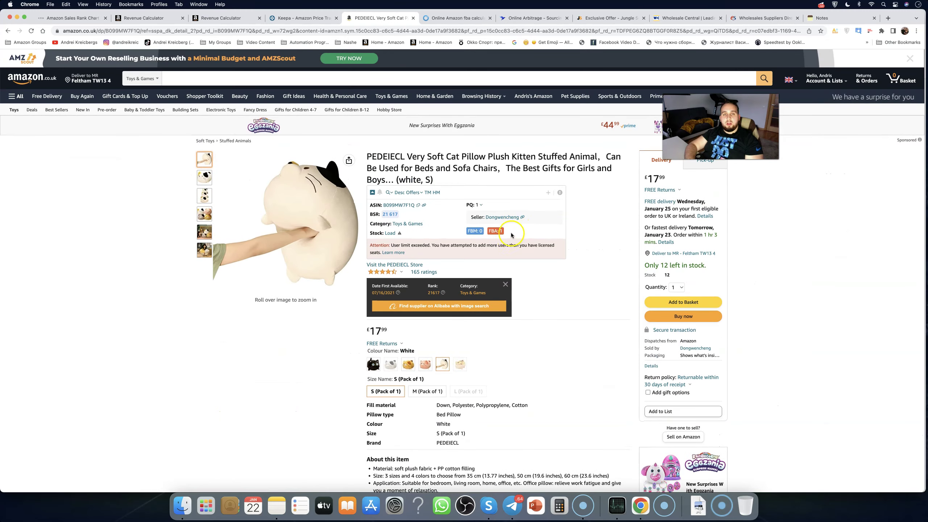
pyautogui.scroll(-1, 529, 236)
pyautogui.scroll(-1, 529, 236)
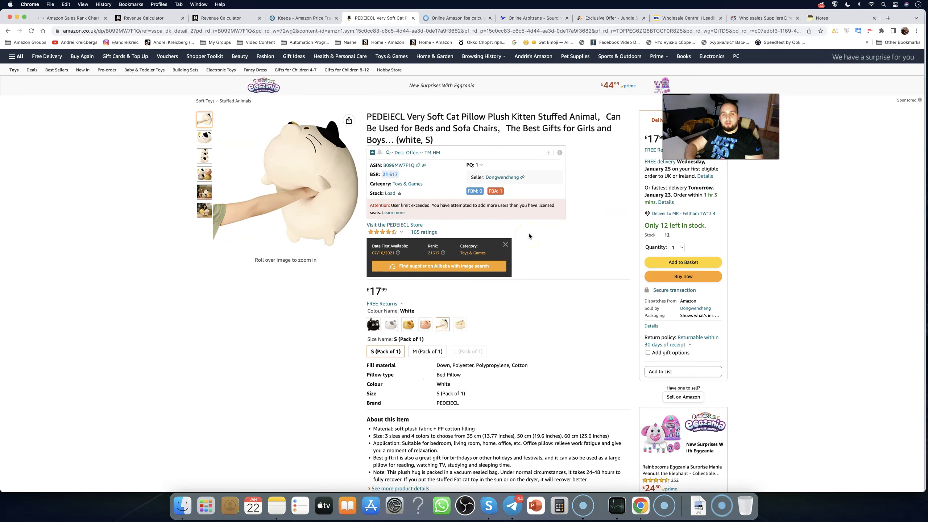
pyautogui.scroll(1, 529, 234)
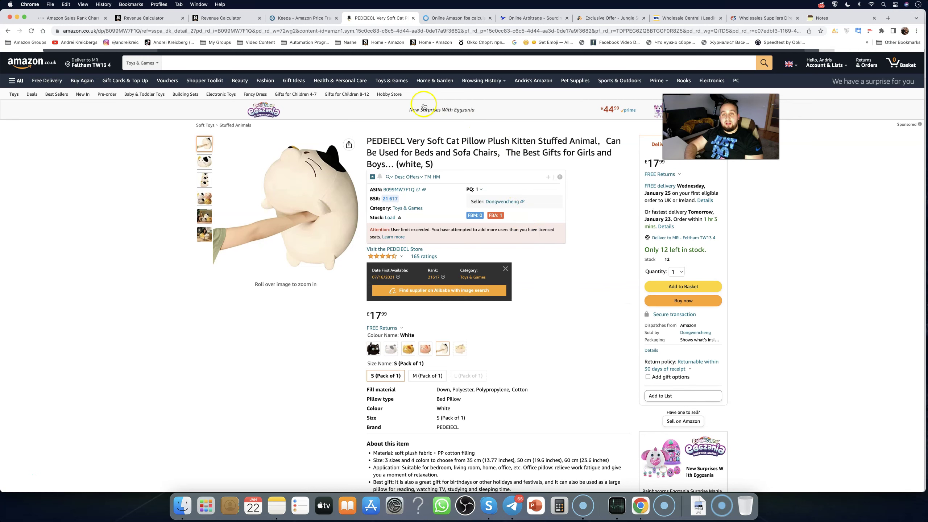
pyautogui.scroll(-1, 512, 242)
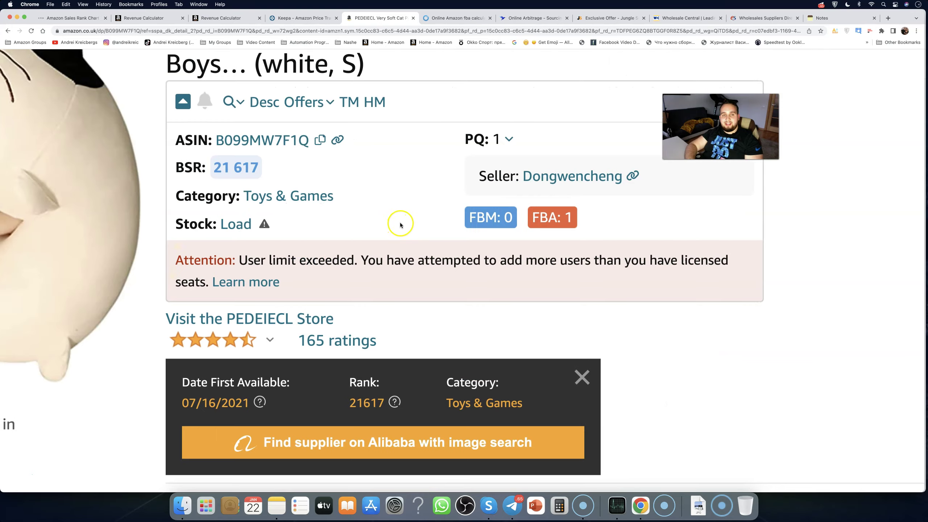
pyautogui.scroll(1, 400, 224)
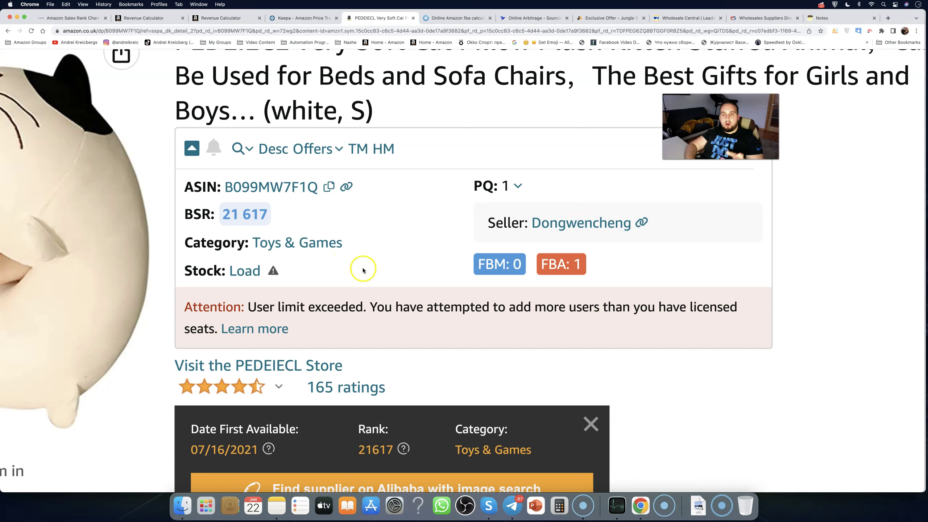
pyautogui.scroll(1, 434, 268)
pyautogui.scroll(-1, 399, 262)
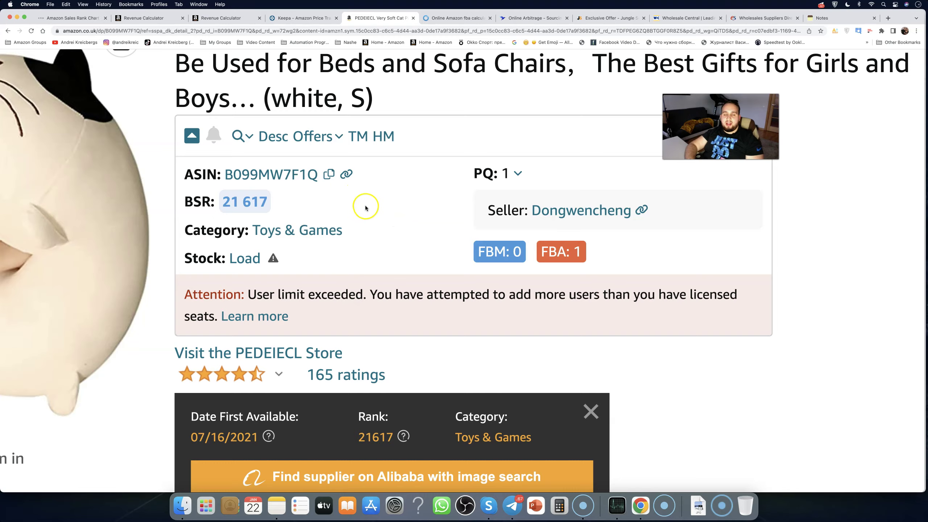
# Zoom the cat pillow listing out to show the whole page beside the Seller Assistant panel.
pyautogui.press('super+minus')
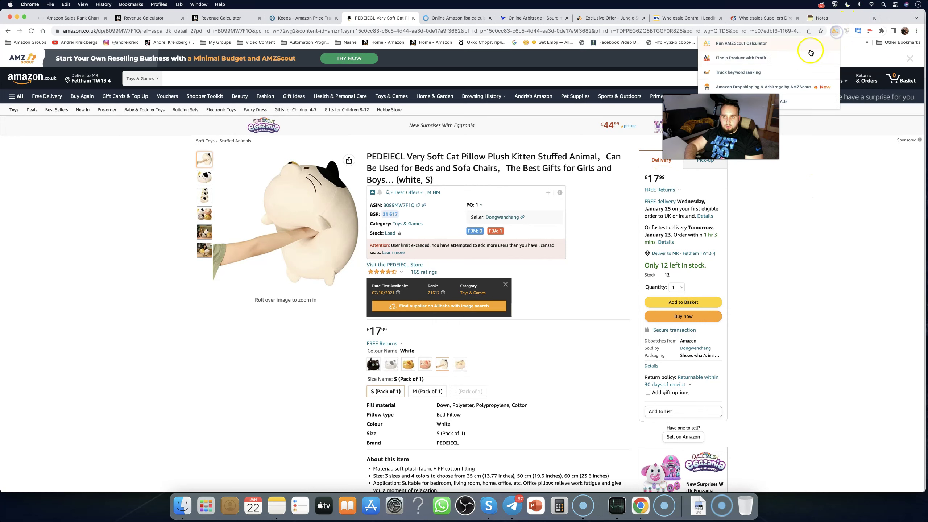
# Check AMZScout's estimate with £8 cost: £8.15 FBA fees, £1.84 profit per unit, then close it.
pyautogui.click(836, 31)
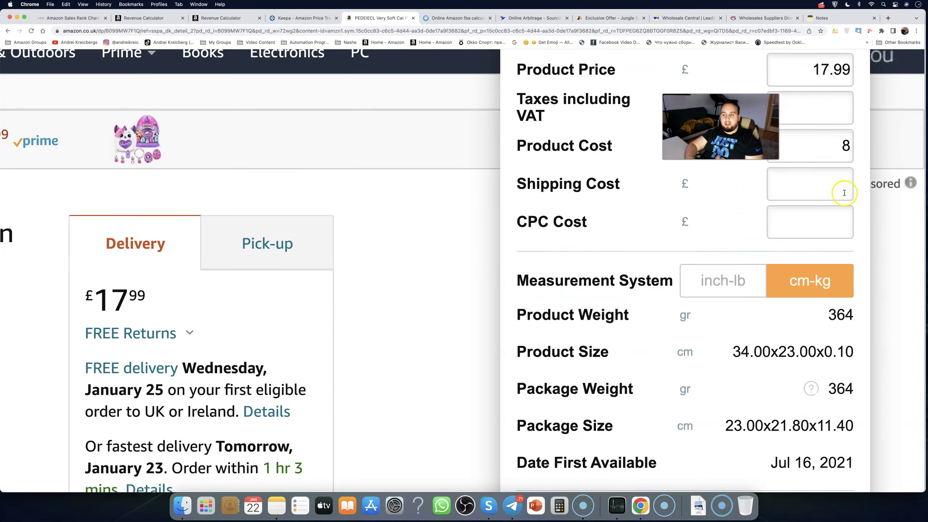
pyautogui.scroll(-10, 843, 192)
pyautogui.scroll(2, 821, 247)
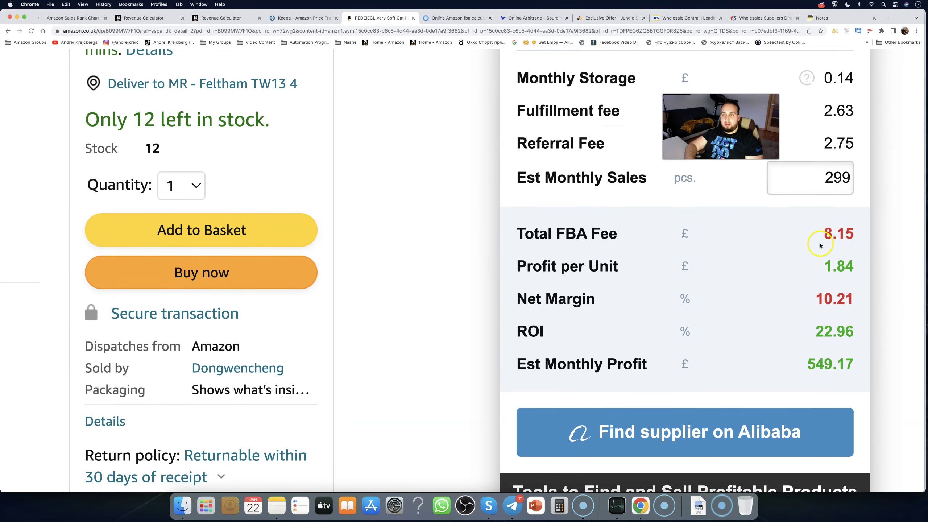
pyautogui.scroll(2, 820, 246)
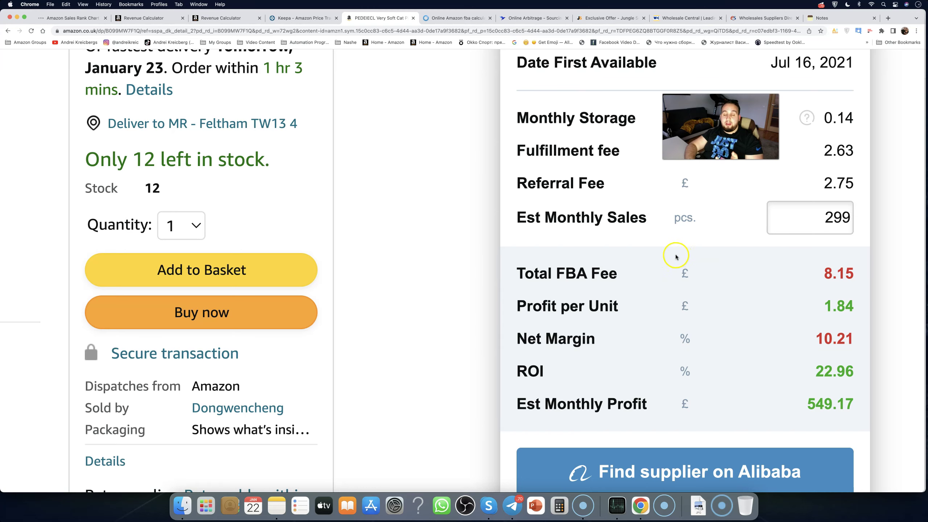
pyautogui.press('super+0')
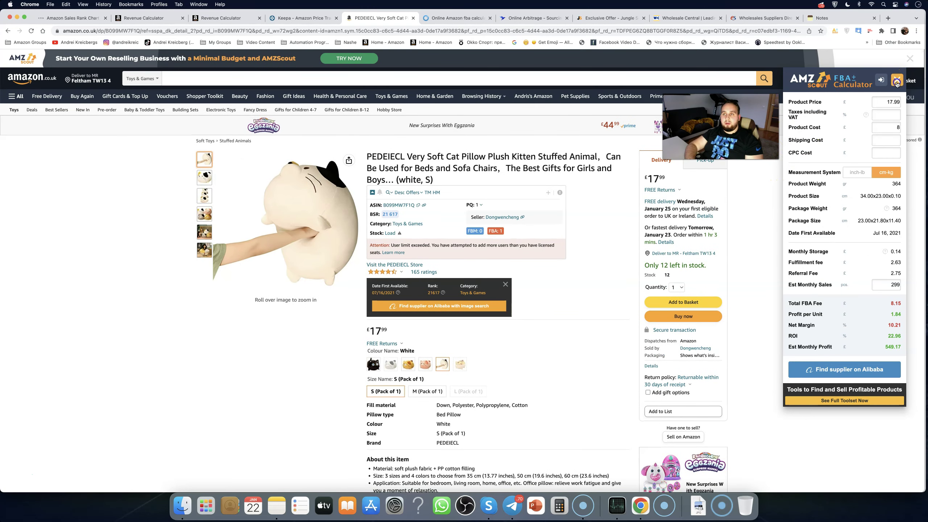
pyautogui.click(896, 80)
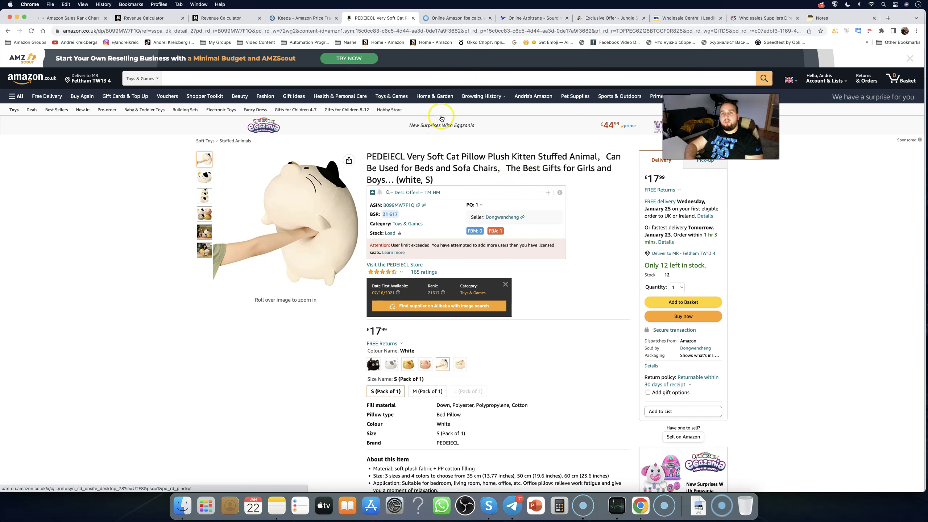
# Alternate between the Oaxray and Tactical Arbitrage tabs, finishing on the Tactical Arbitrage homepage.
pyautogui.click(455, 18)
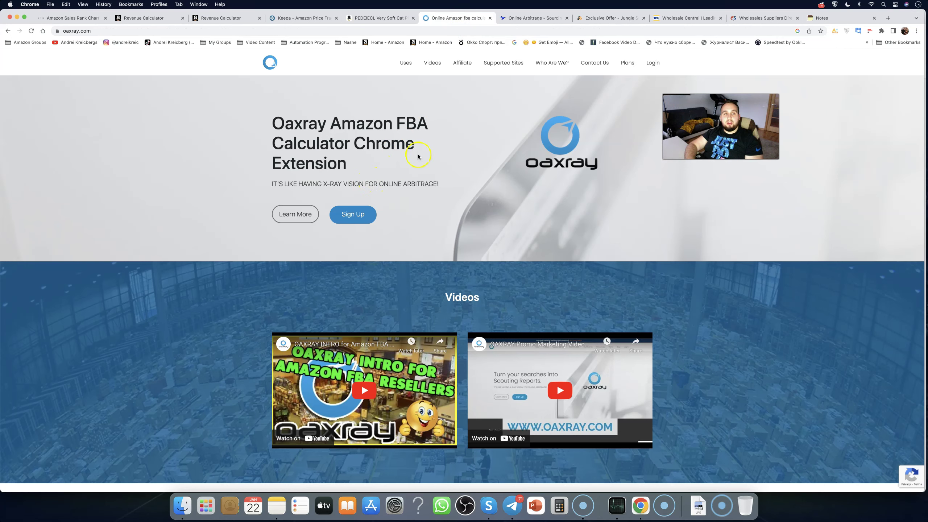
pyautogui.click(516, 17)
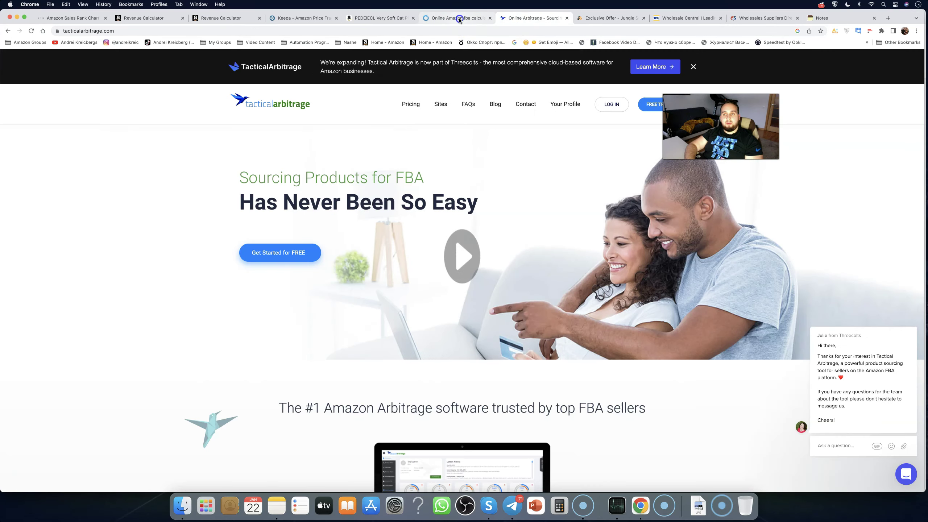
pyautogui.click(458, 19)
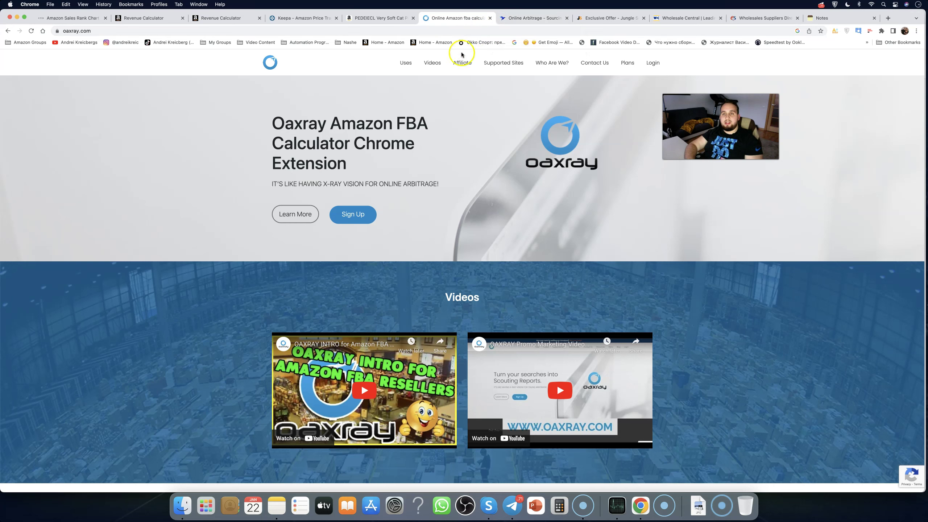
pyautogui.click(518, 17)
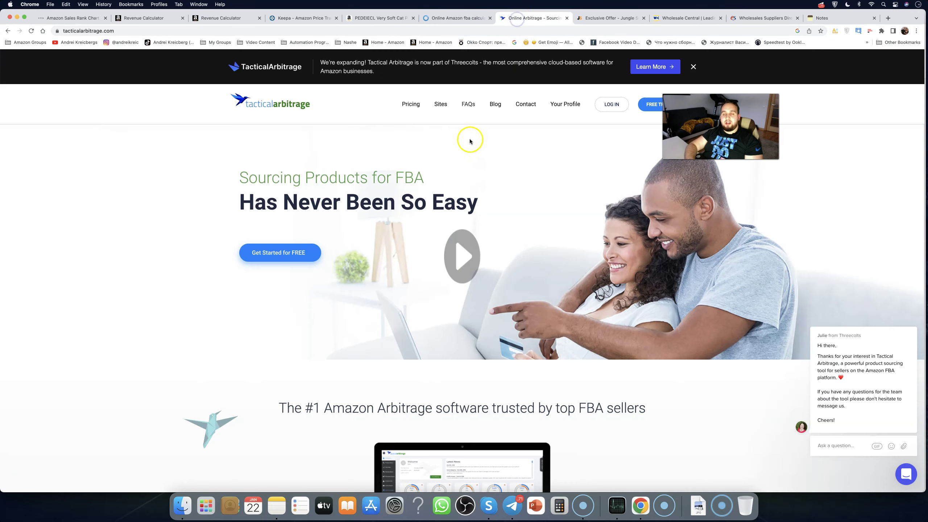
pyautogui.click(468, 19)
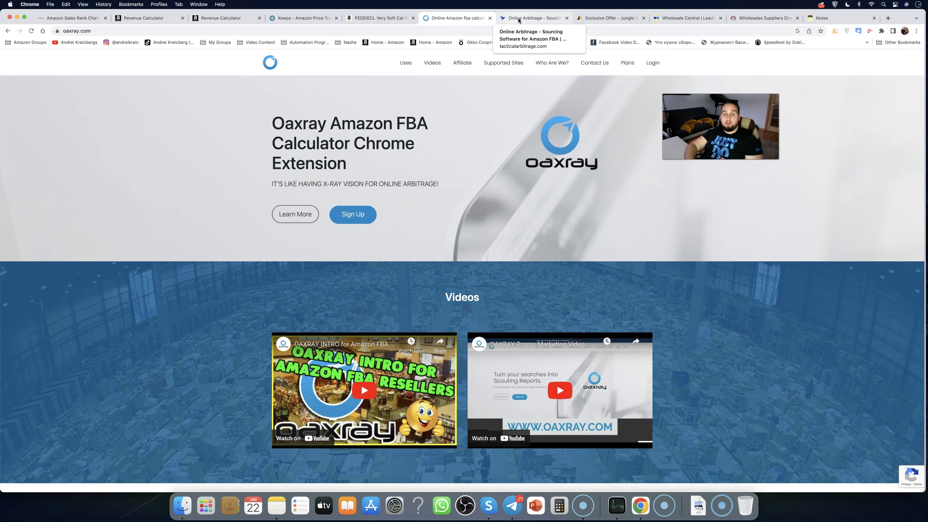
pyautogui.click(518, 19)
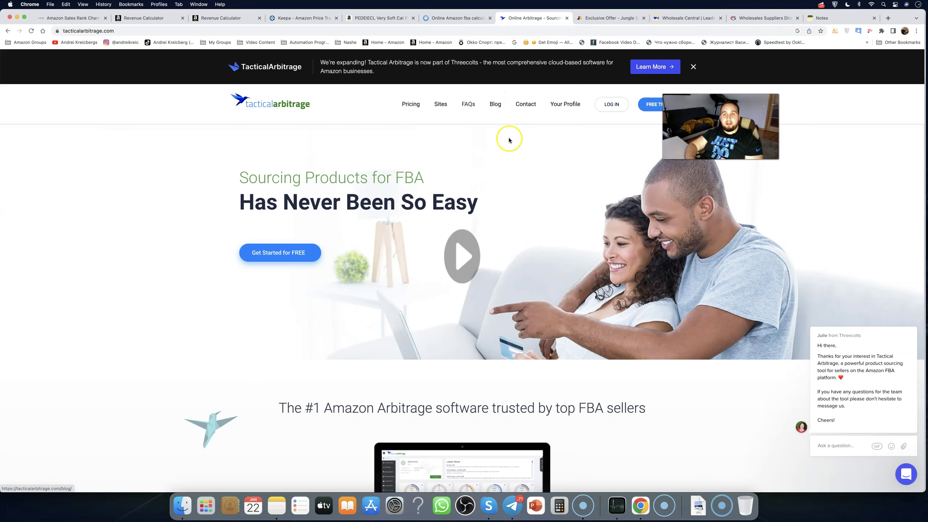
pyautogui.scroll(-1, 509, 140)
pyautogui.scroll(1, 507, 135)
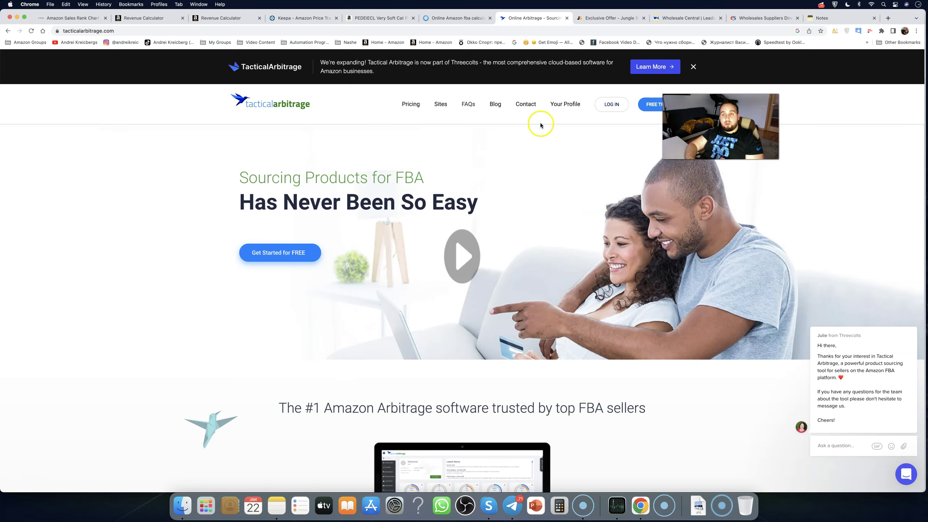
pyautogui.scroll(-1, 519, 135)
pyautogui.scroll(1, 518, 135)
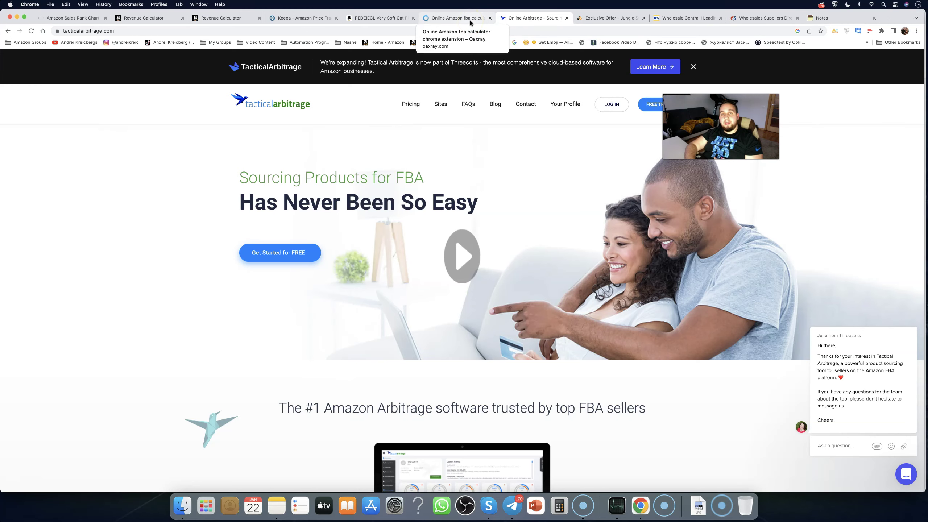
pyautogui.click(456, 18)
pyautogui.click(532, 18)
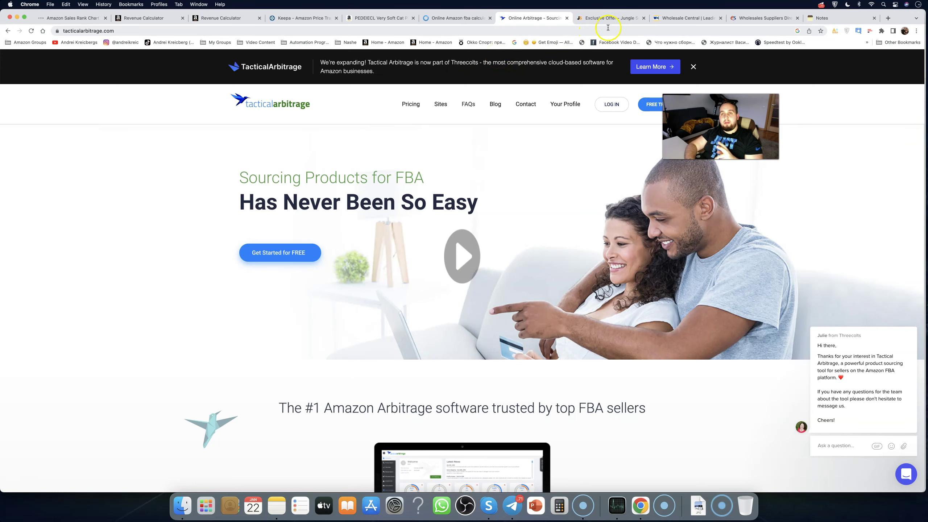
# Show Jungle Scout's exclusive offer page, with Suite plans from $59 to the $799 Master Bundle.
pyautogui.click(615, 19)
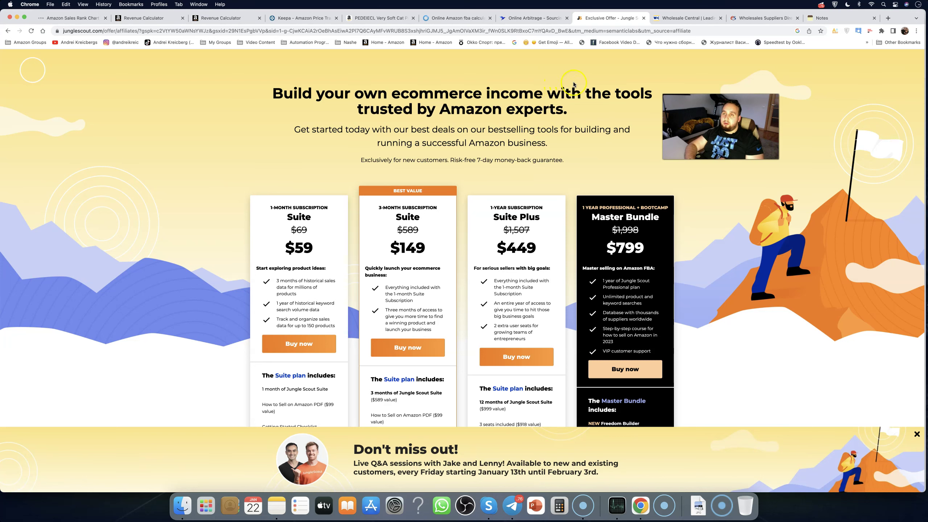
# Alternate between the Wholesale Central and eSources UK directories, then show the notes.io tool checklist.
pyautogui.click(672, 18)
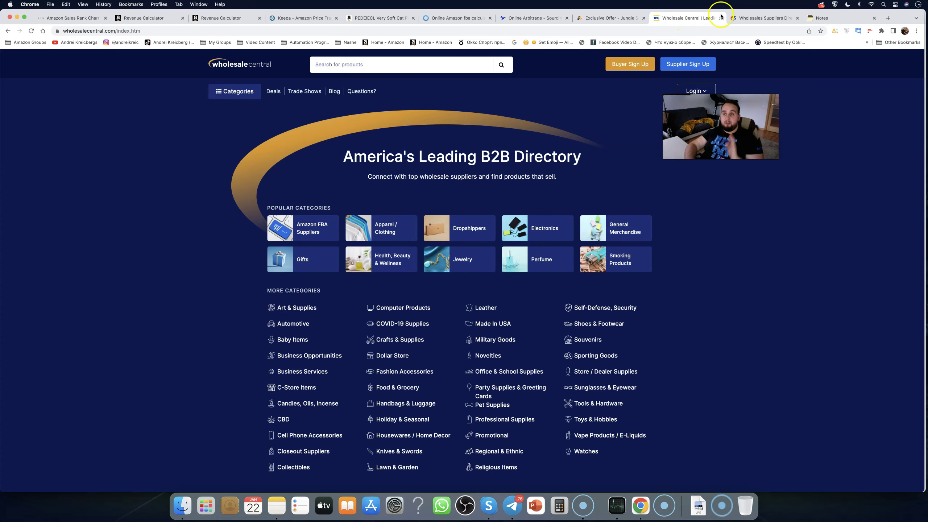
pyautogui.click(754, 18)
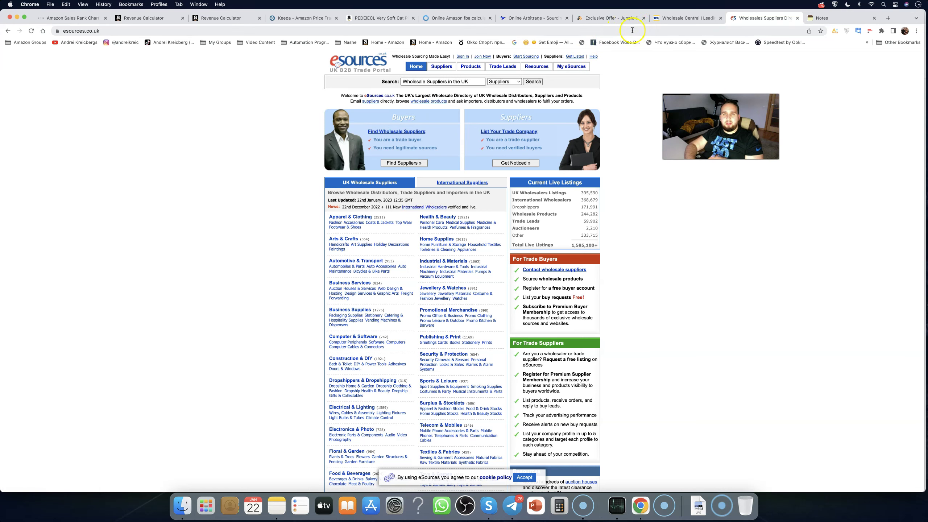
pyautogui.click(689, 18)
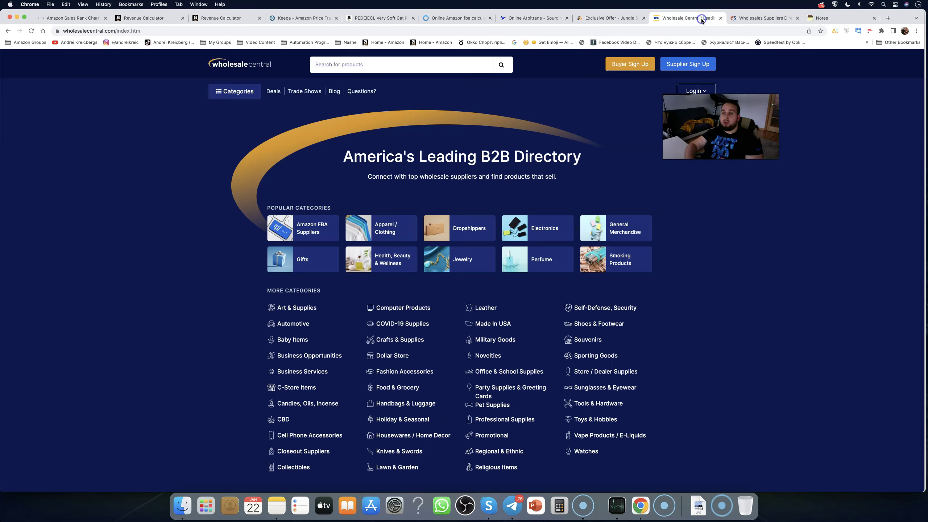
pyautogui.click(763, 18)
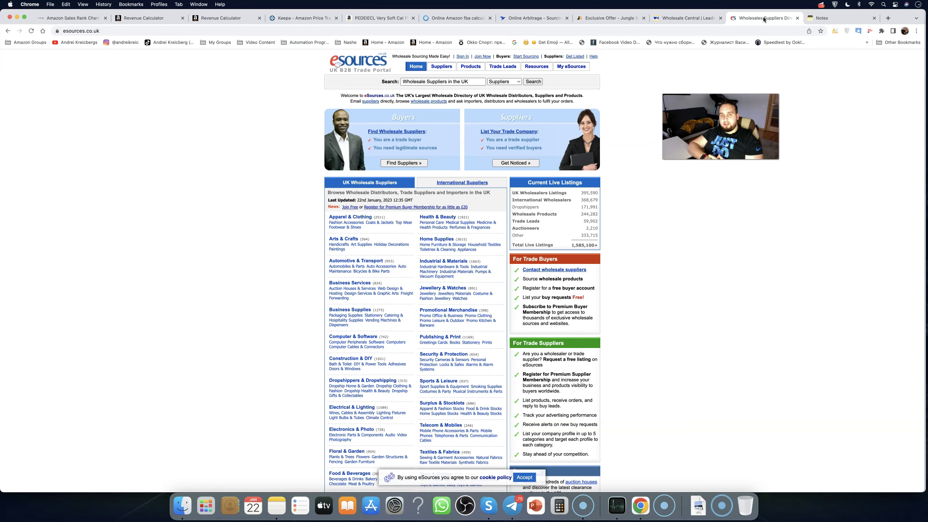
pyautogui.click(700, 17)
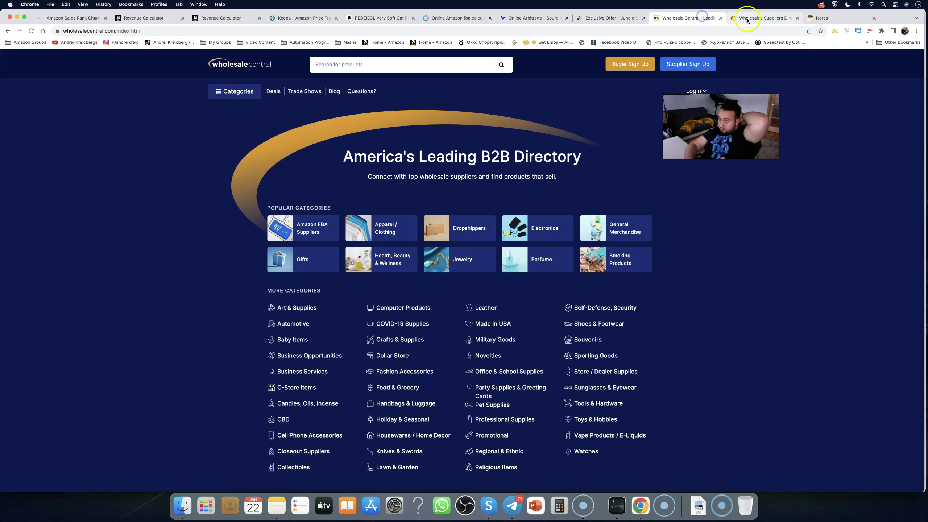
pyautogui.click(747, 18)
pyautogui.click(819, 17)
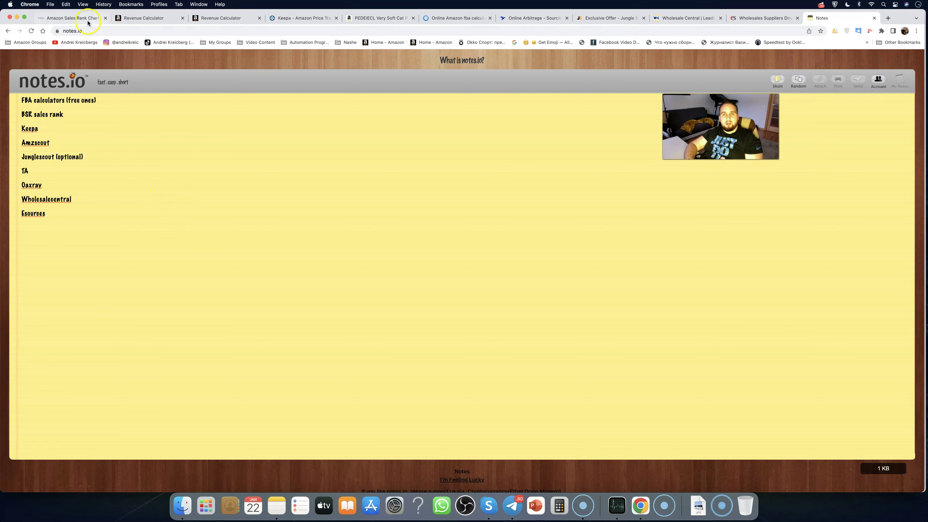
# Return to Clear the Shelf's U.S. Amazon Sales Rank Chart, updated January 2nd, 2023.
pyautogui.click(73, 18)
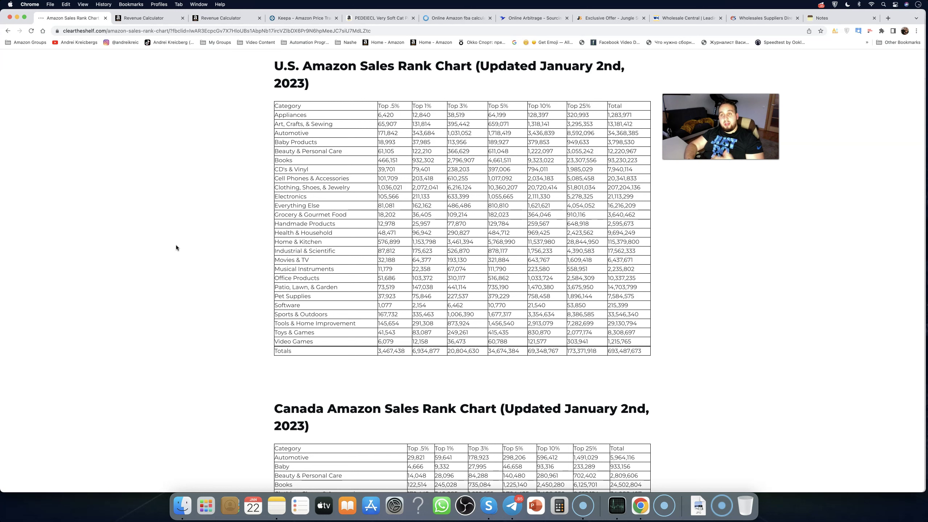
pyautogui.click(174, 249)
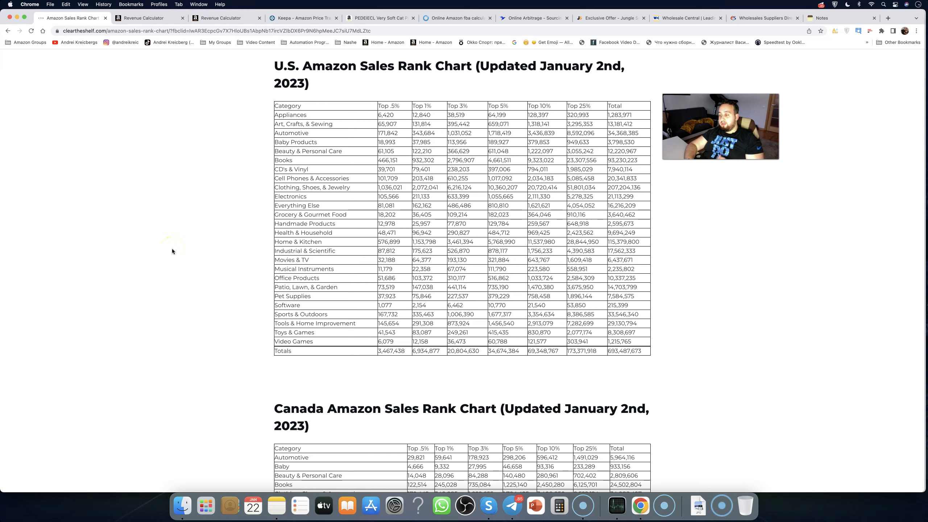